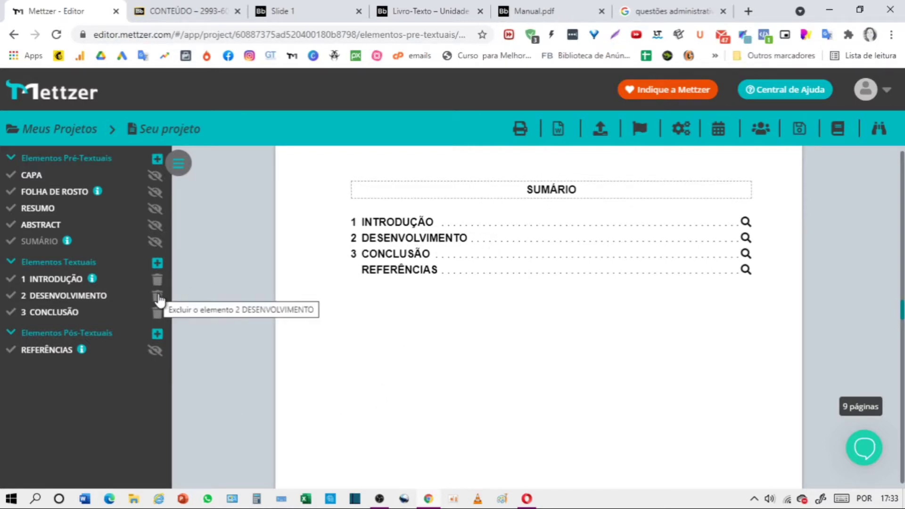
Delete the Desenvolvimento title and its content from the project's textual elements.
left_click(158, 297)
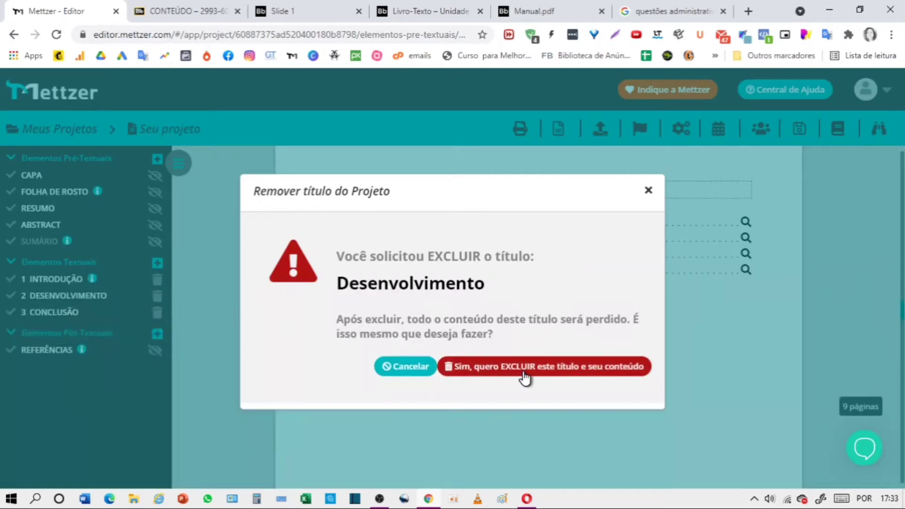
left_click(521, 372)
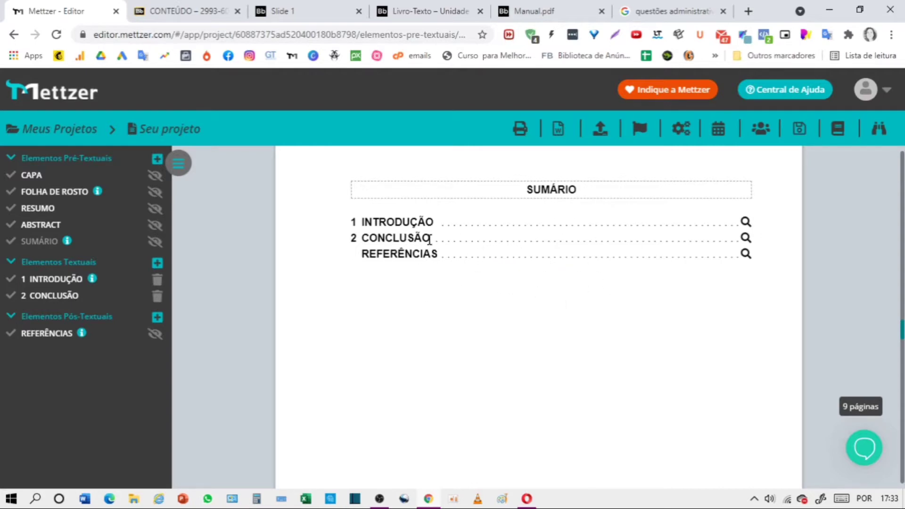
Bring up the Manual.pdf document among the open course materials and enlarge its pages to 125%.
left_click(174, 10)
left_click(330, 9)
left_click(452, 11)
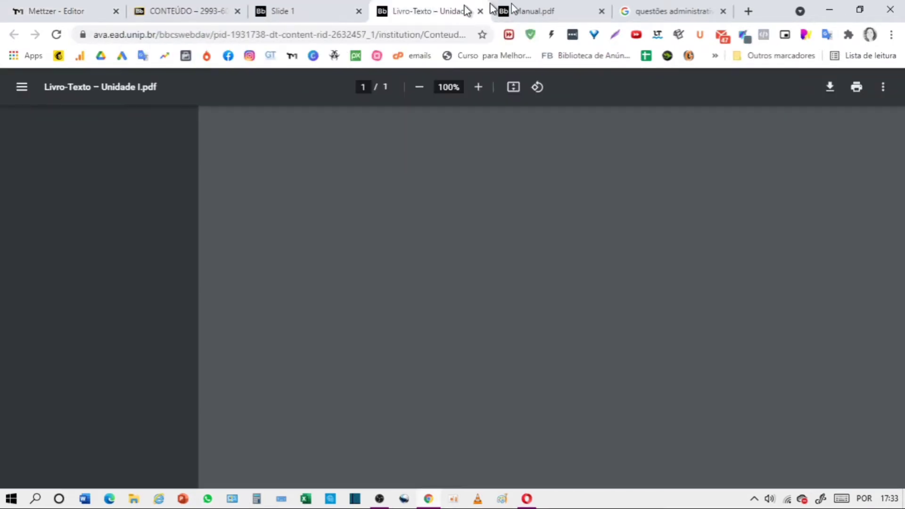
left_click(569, 17)
left_click(884, 89)
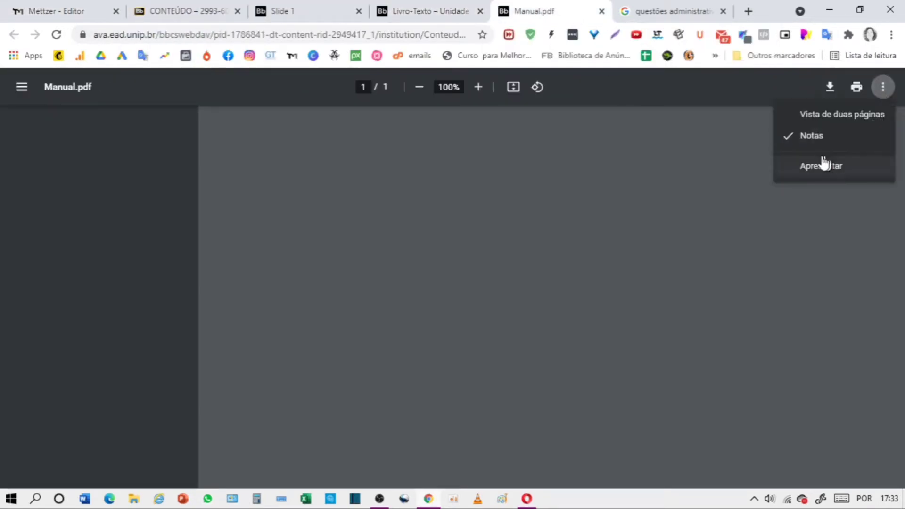
left_click(884, 89)
left_click(861, 112)
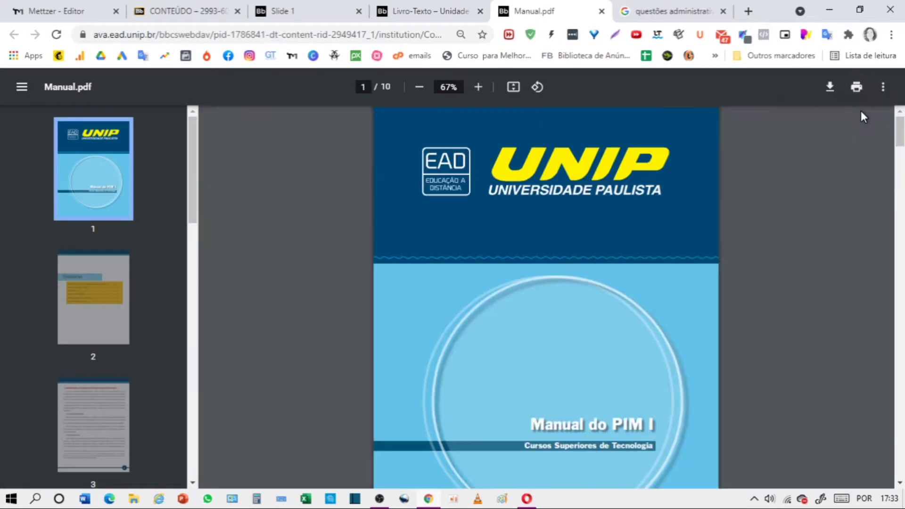
scroll(569, 289, "down", 4)
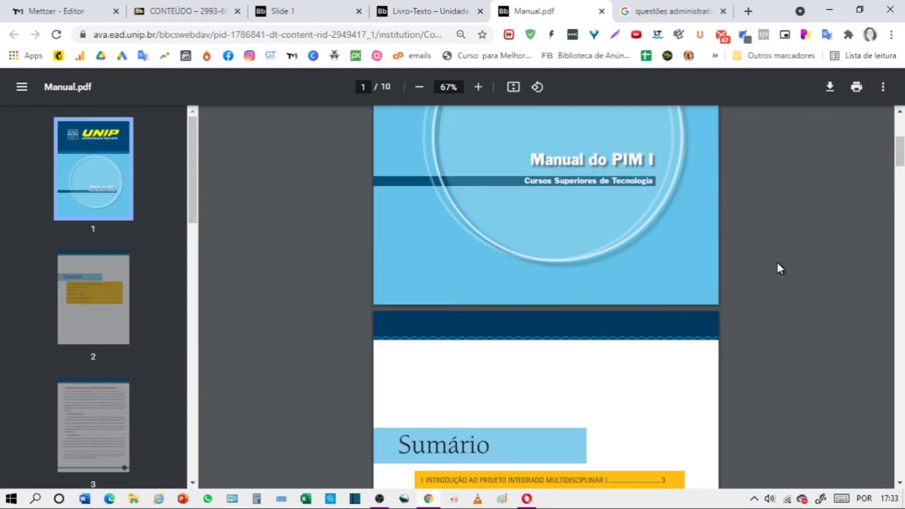
left_click(478, 87)
left_click(478, 86)
left_click(478, 87)
left_click(478, 87)
left_click(478, 87)
left_click(478, 87)
left_click(478, 87)
left_click(478, 87)
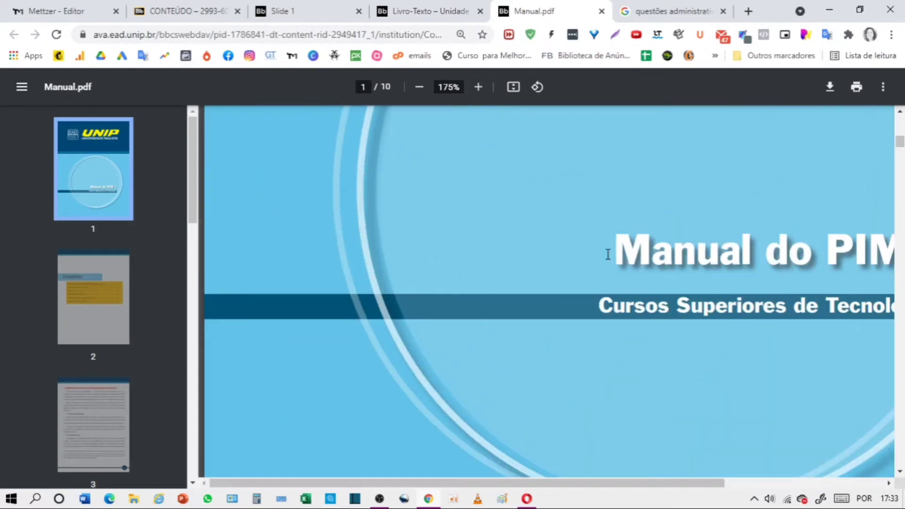
scroll(607, 254, "down", 10)
left_click(419, 87)
left_click(419, 87)
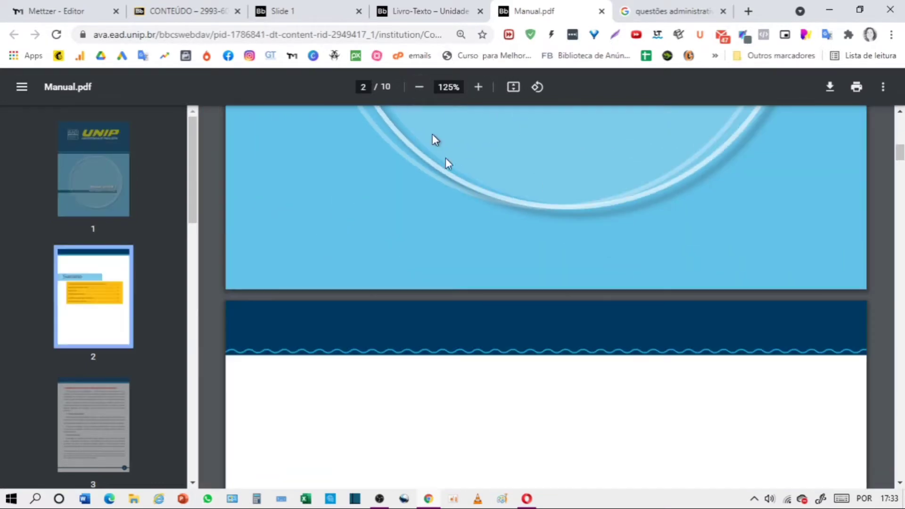
Read through the manual's PIM I introduction, from Pesquisa Qualitativa and Estudo de Caso to section 1.3 Questão de Pesquisa.
scroll(852, 340, "down", 20)
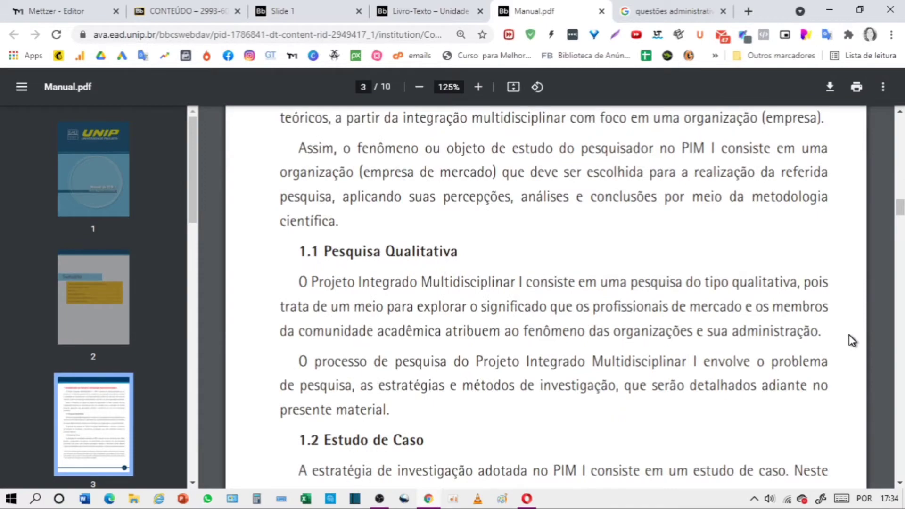
scroll(852, 340, "down", 4)
scroll(849, 341, "down", 1)
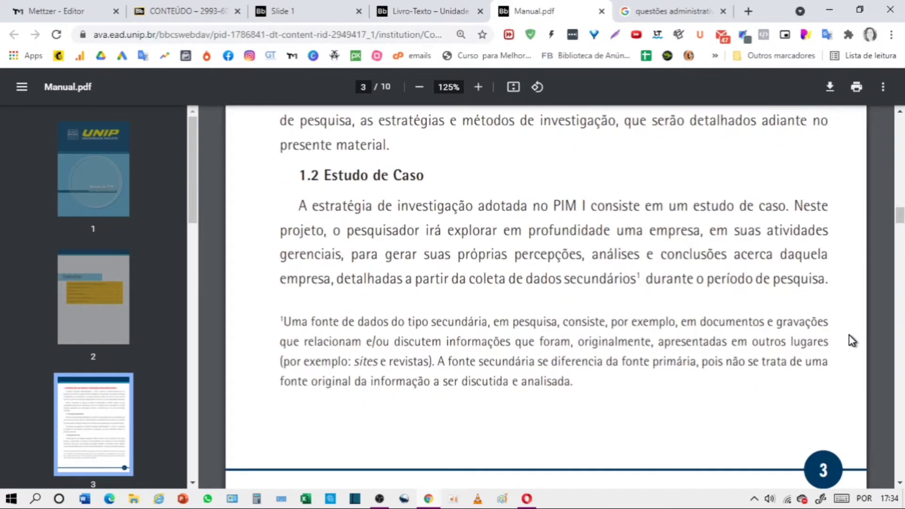
scroll(849, 335, "up", 8)
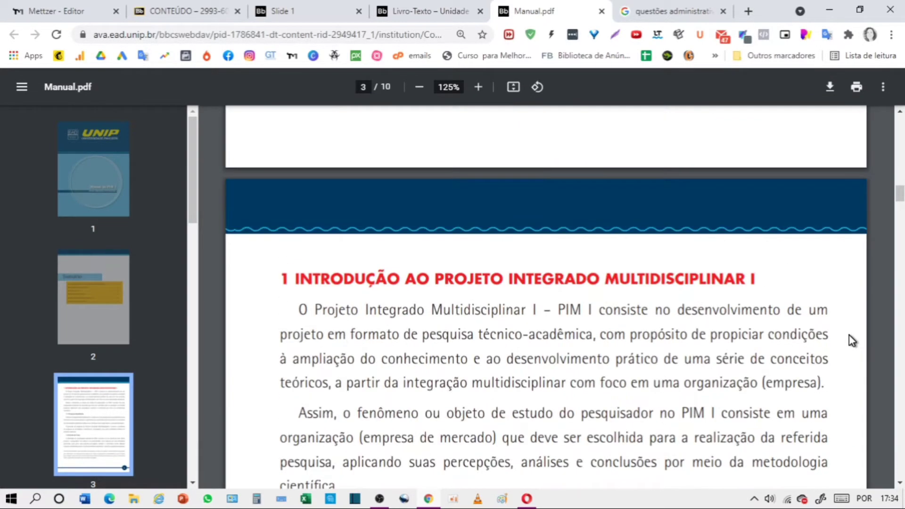
scroll(850, 335, "down", 5)
scroll(852, 340, "down", 1)
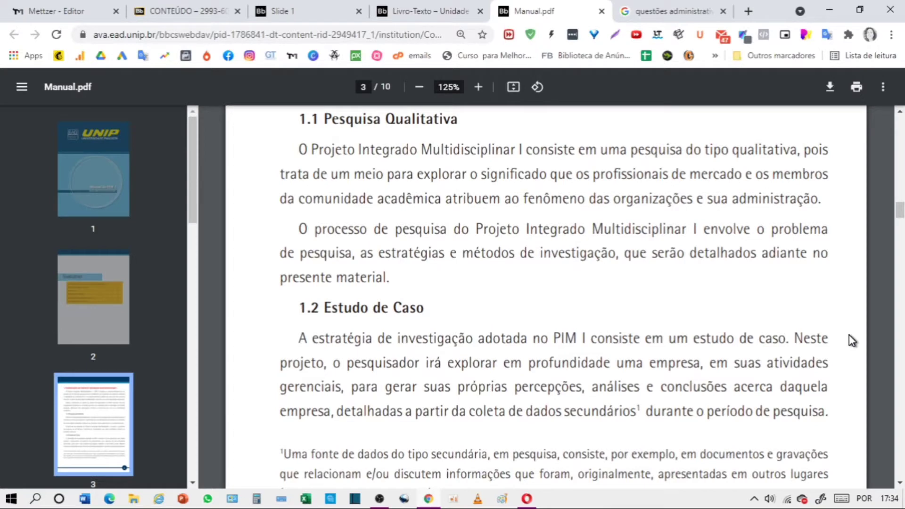
scroll(851, 341, "down", 10)
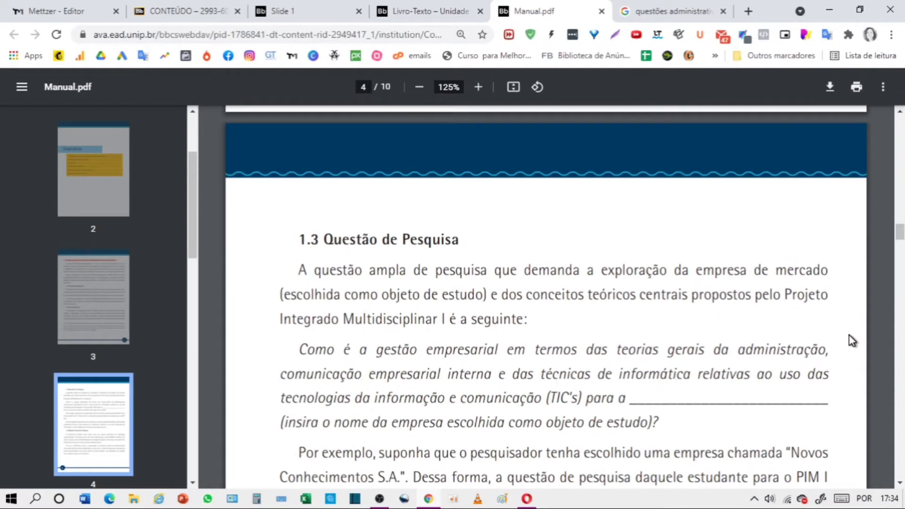
scroll(851, 340, "down", 1)
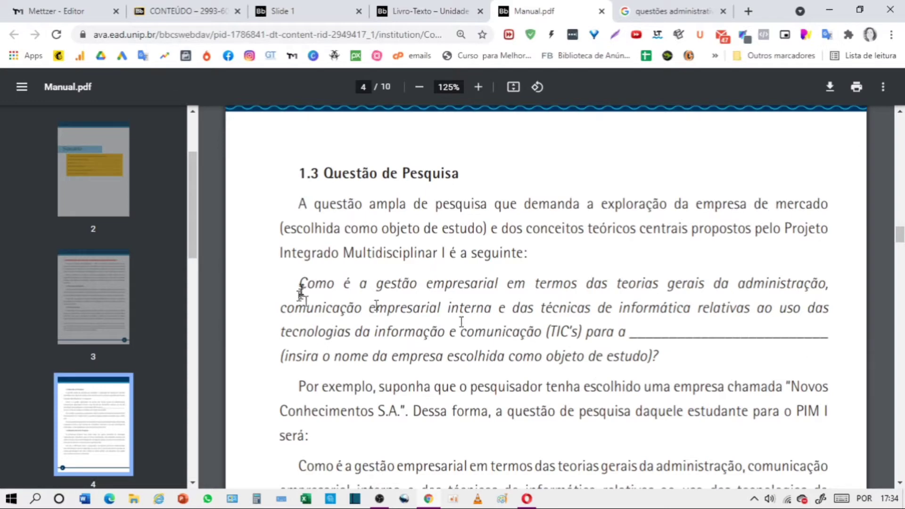
Copy the italic research question beginning "Como é a gestão empresarial" from section 1.3 of the manual.
left_click_drag(299, 283, 679, 361)
key("ctrl+c")
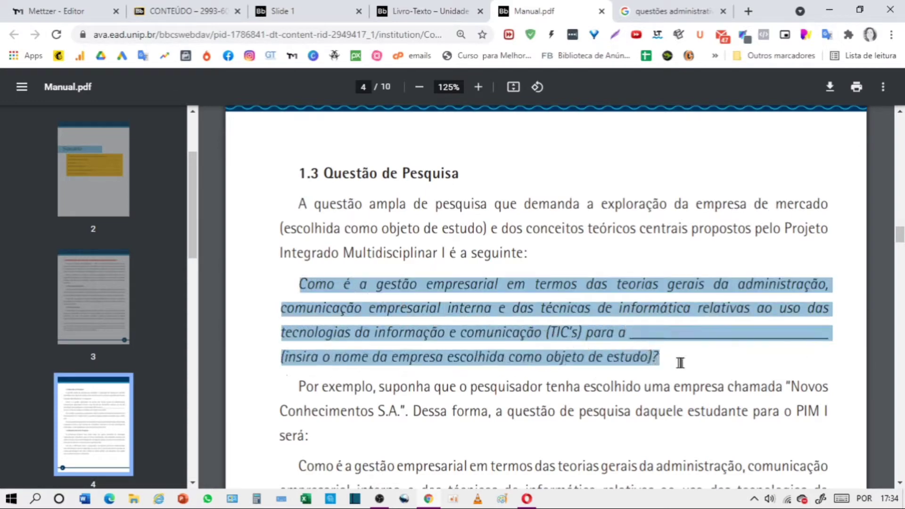
right_click(531, 332)
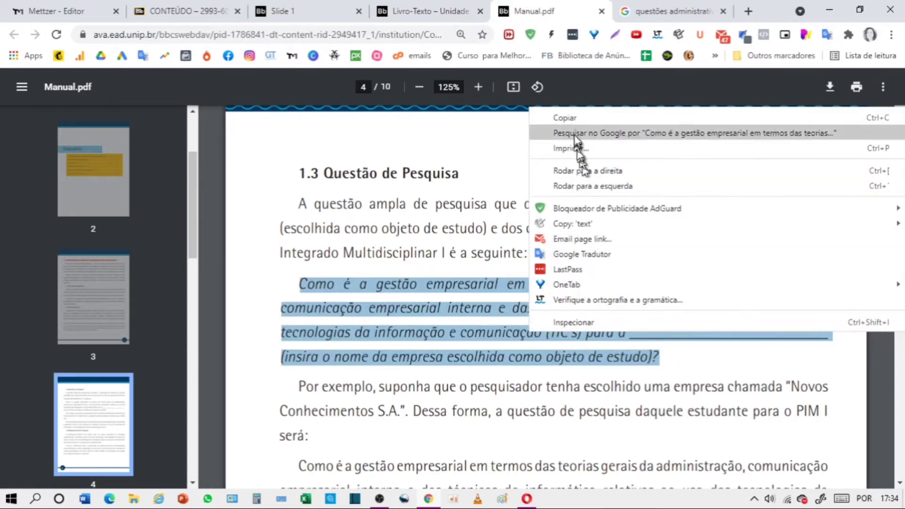
left_click(573, 121)
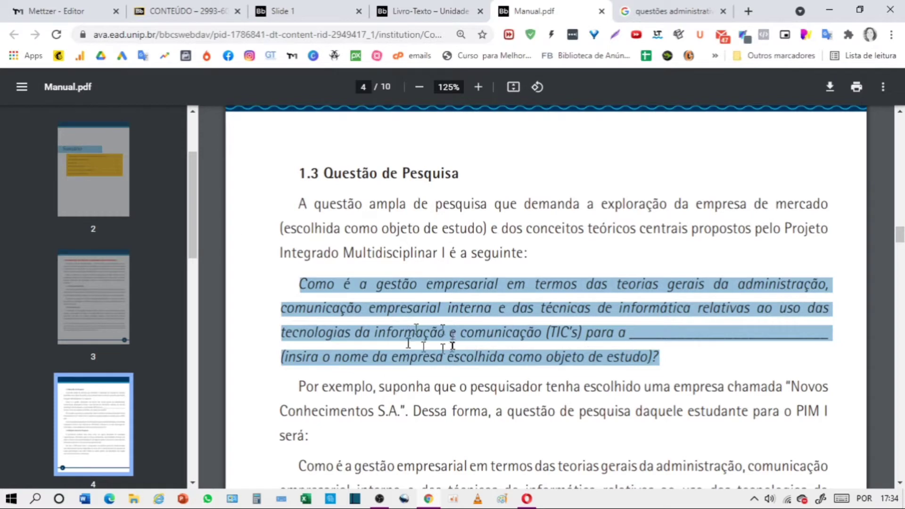
In the Mettzer project, paste the research question on a new line above the placeholder text of the Introdução section.
left_click(32, 11)
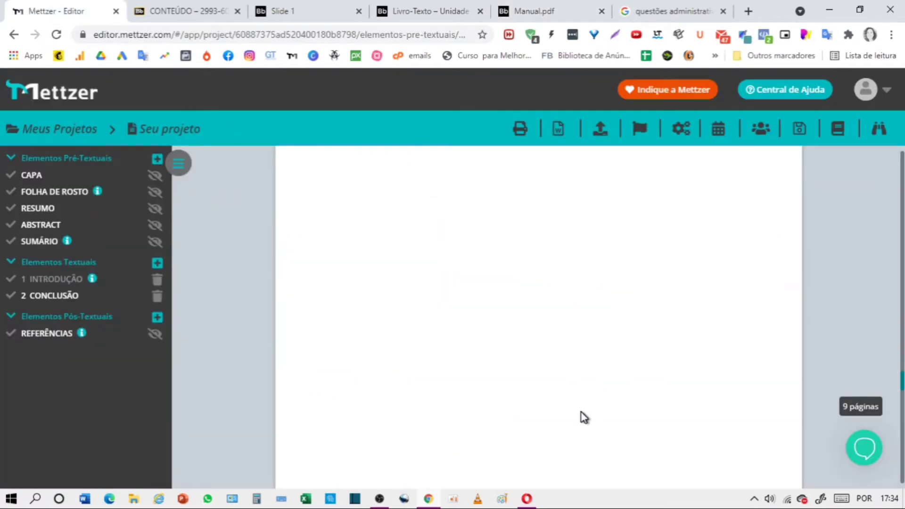
key("Return")
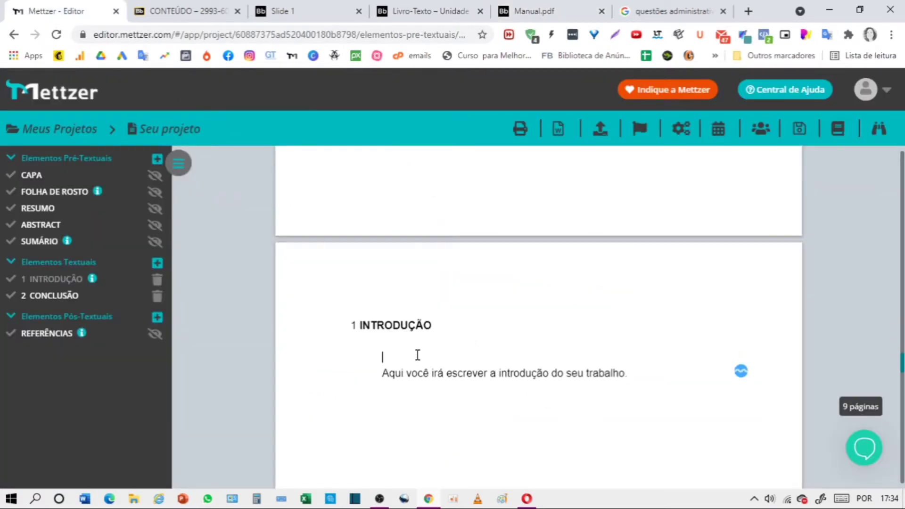
right_click(417, 355)
left_click(466, 185)
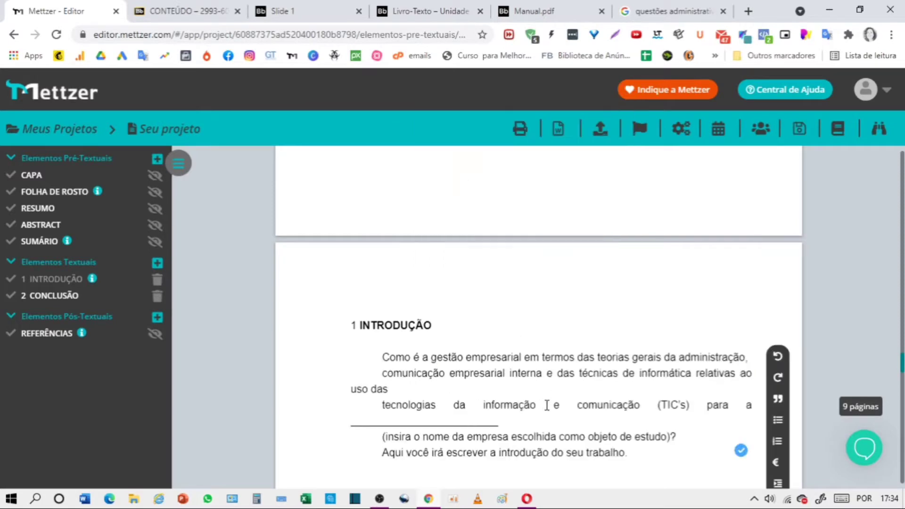
Copy the subject name "Fundamentos da Administração" from section 1.5 Objetivos Específicos de Pesquisa in Manual.pdf.
left_click(566, 10)
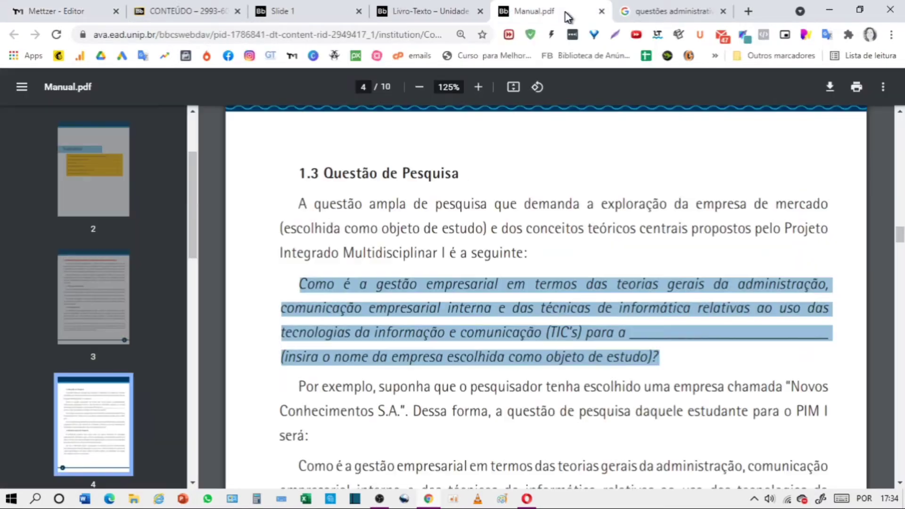
scroll(556, 377, "down", 15)
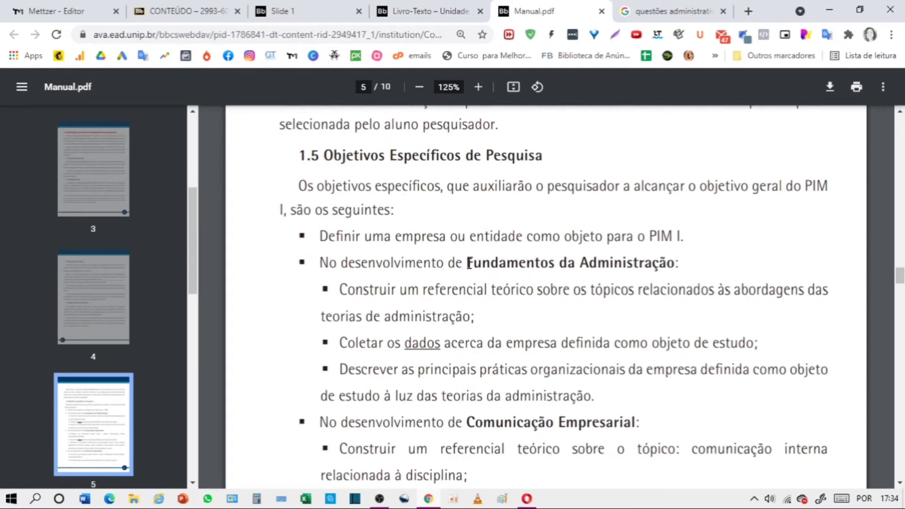
left_click_drag(468, 262, 661, 266)
right_click(633, 269)
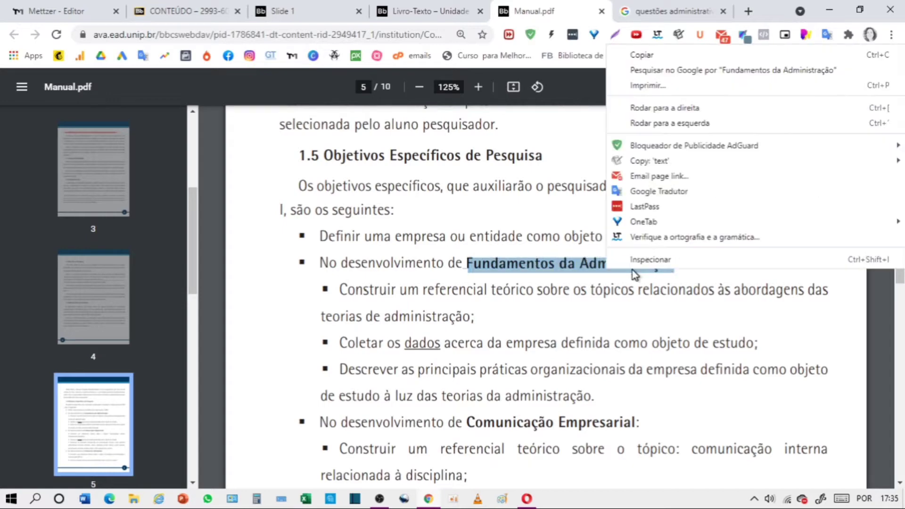
left_click(649, 57)
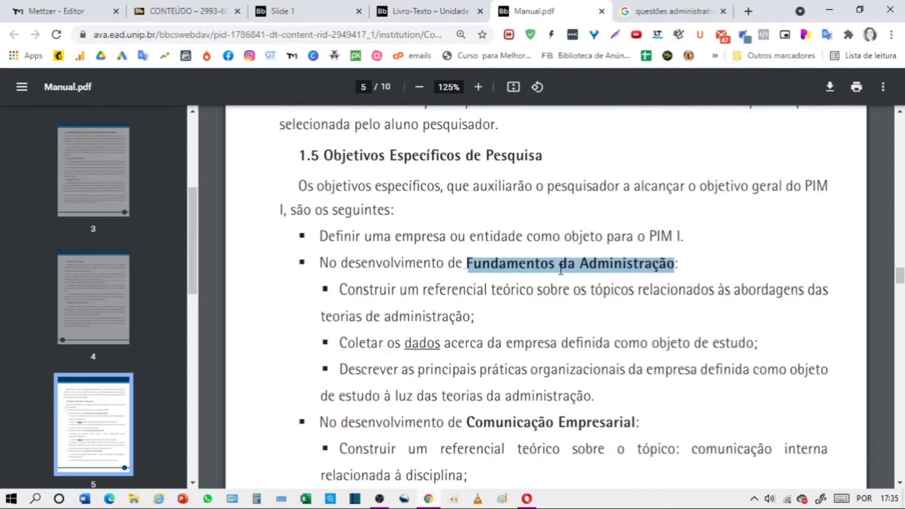
In the Mettzer project, add the main textual title "Fundamentos da Administração" after 1. Introdução and check it in the Sumário.
left_click(50, 9)
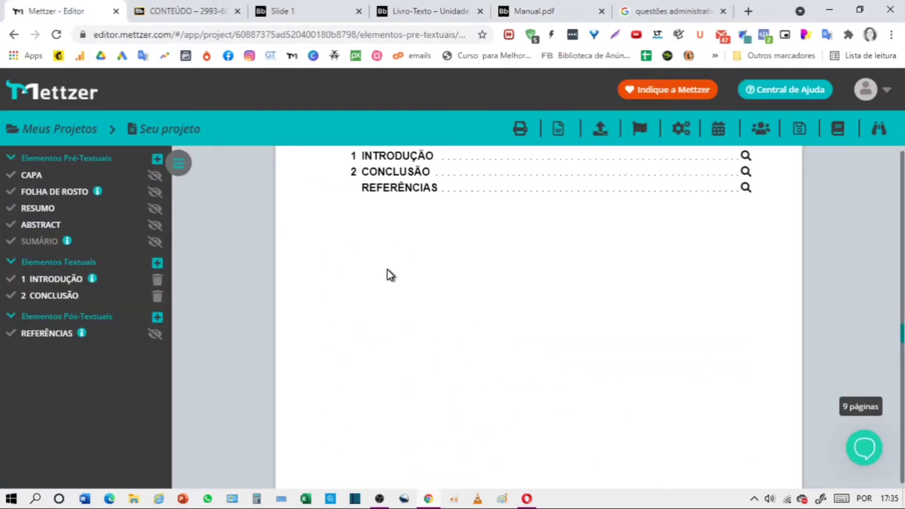
scroll(465, 372, "up", 1)
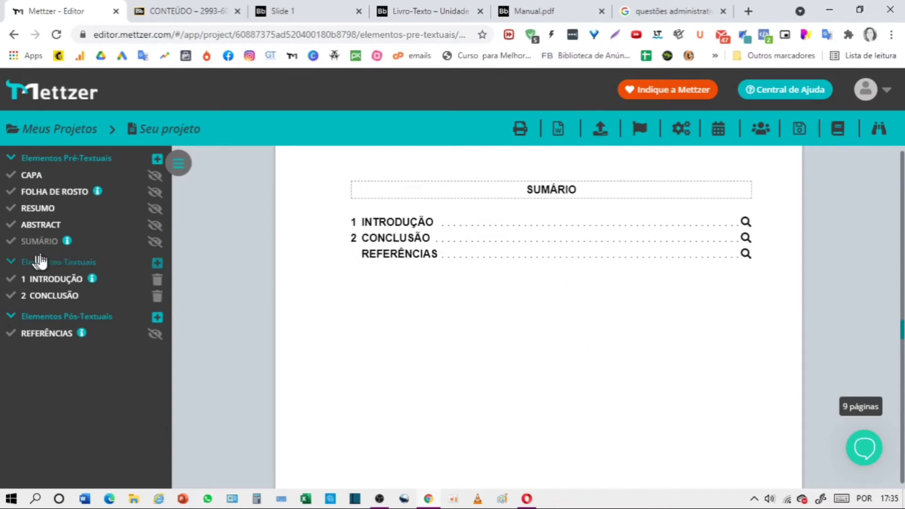
left_click(157, 263)
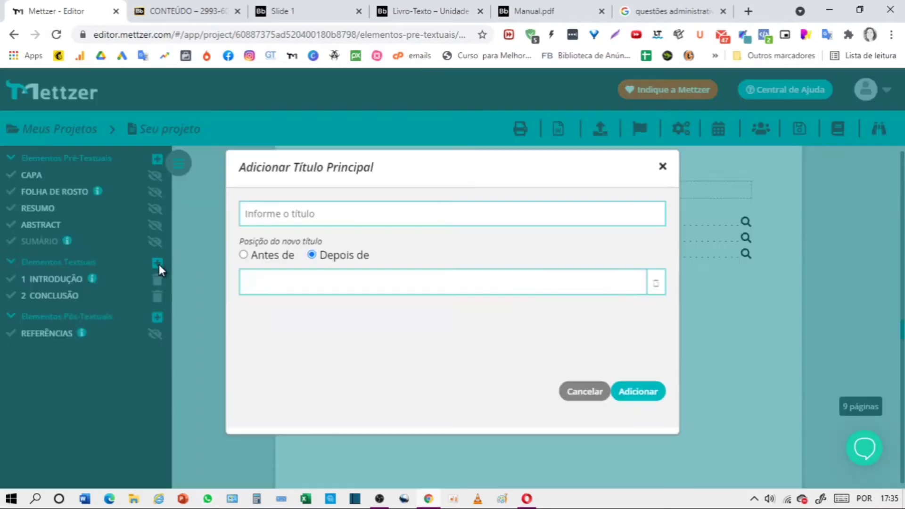
right_click(389, 212)
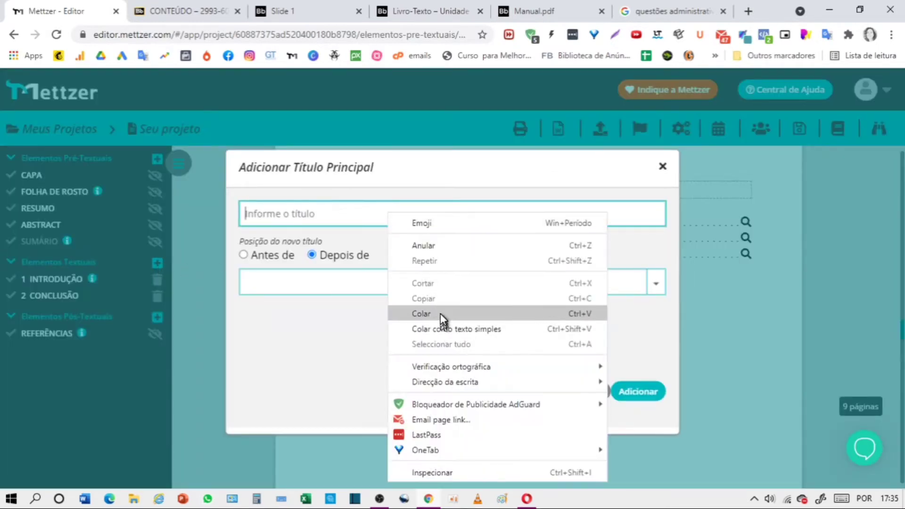
left_click(440, 315)
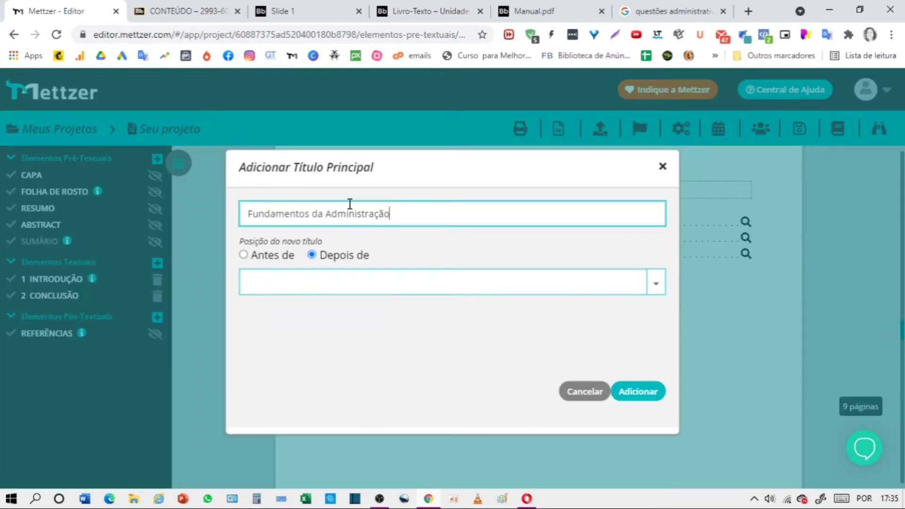
left_click(657, 291)
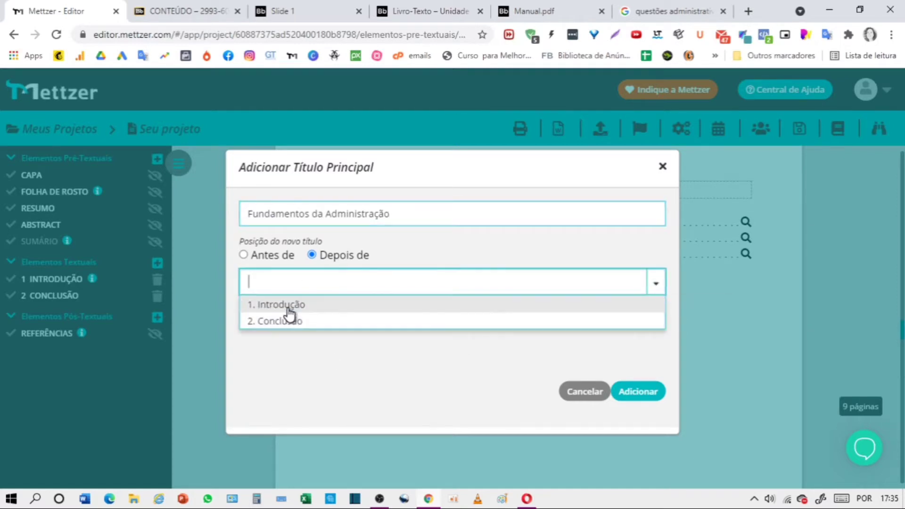
left_click(289, 306)
left_click(651, 398)
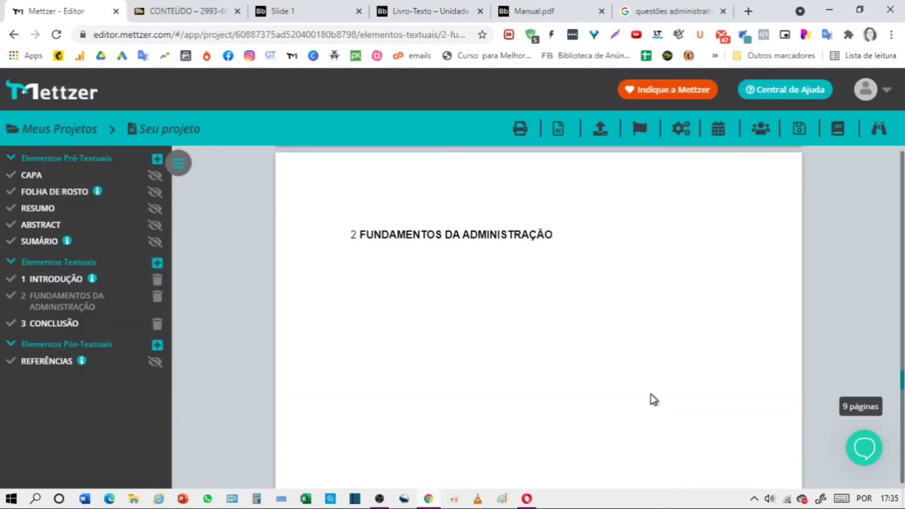
scroll(528, 391, "up", 15)
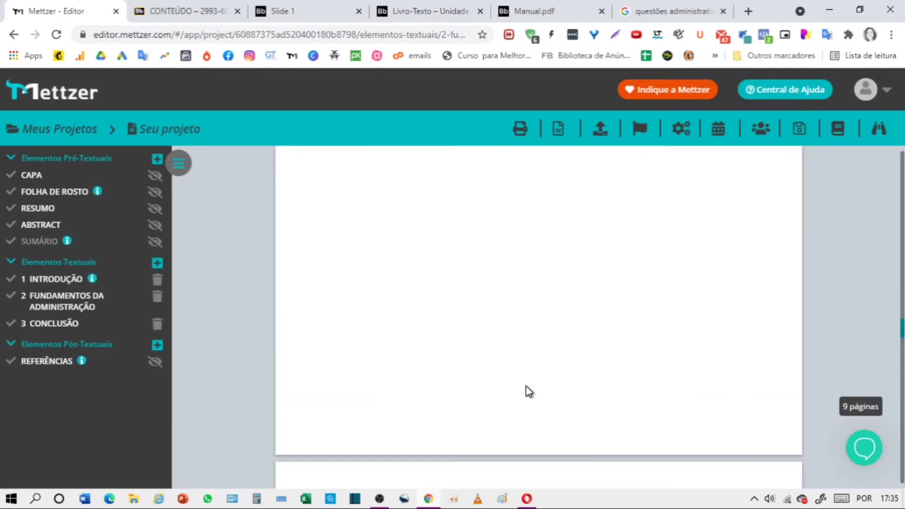
scroll(528, 391, "up", 3)
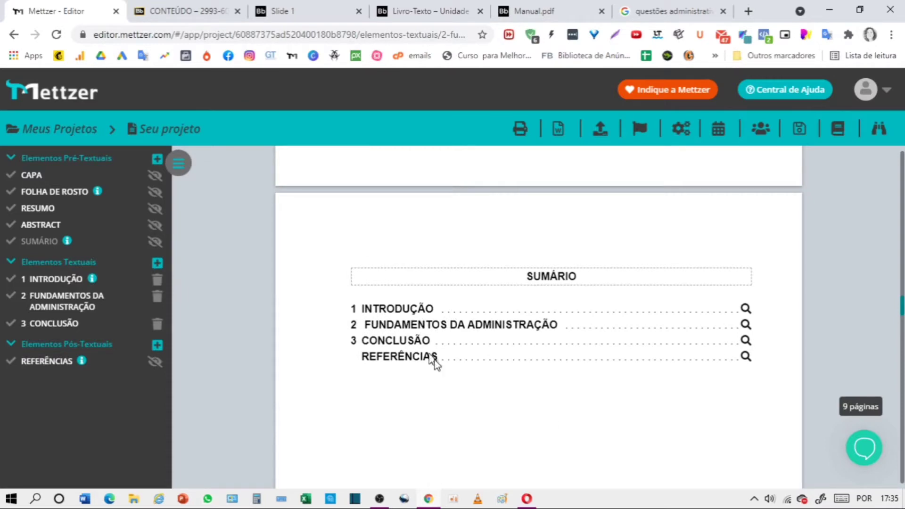
Copy the subject name "Comunicação Empresarial" from the specific objectives on page 5 of Manual.pdf.
left_click(681, 13)
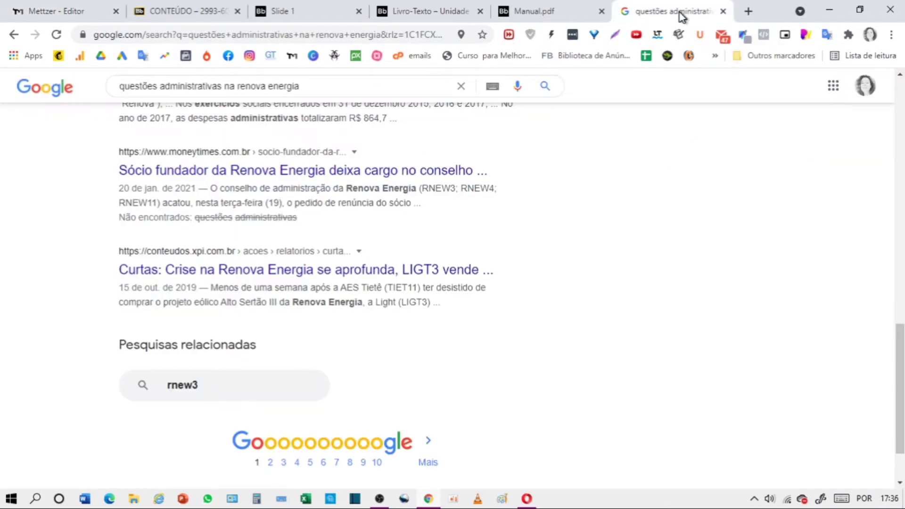
left_click(533, 11)
scroll(538, 231, "down", 5)
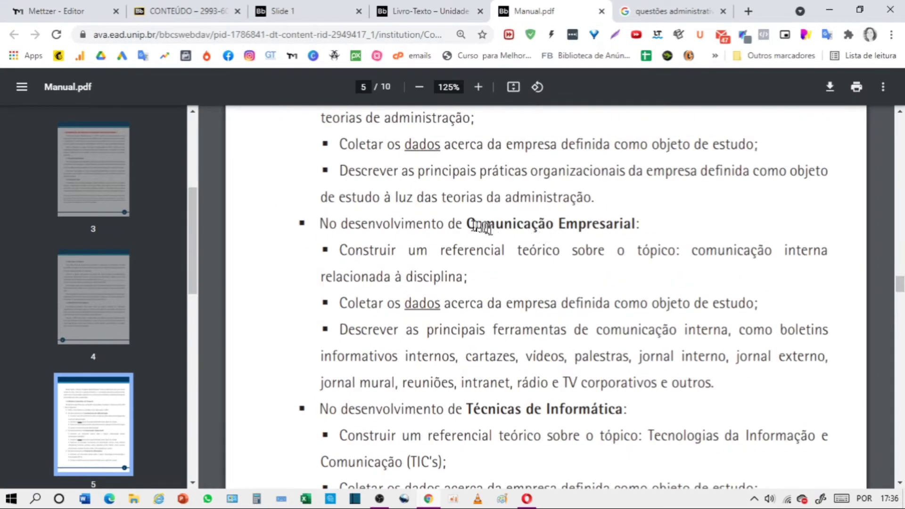
left_click_drag(465, 224, 643, 224)
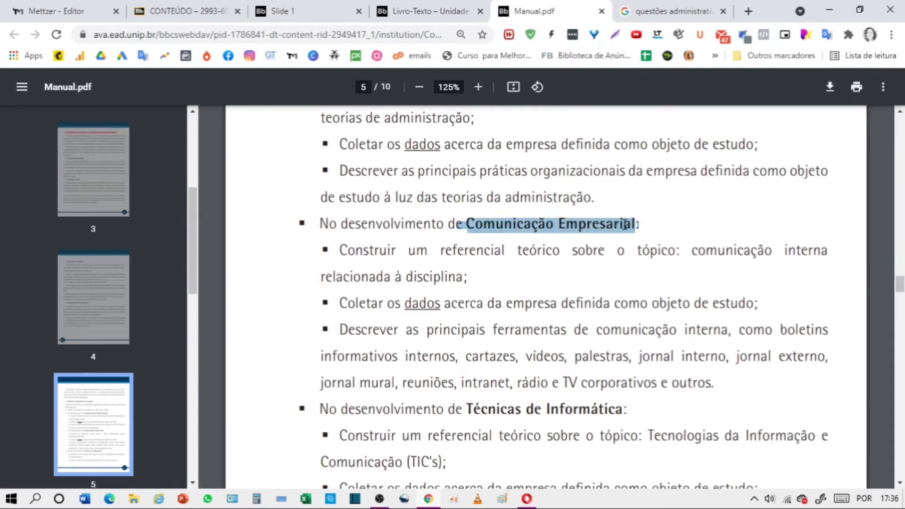
right_click(624, 225)
left_click(650, 232)
In the Mettzer project, add the main textual title "Comunicação Empresarial:" after 2. Fundamentos da Administração, removing the stray "e" pasted before it.
left_click(28, 11)
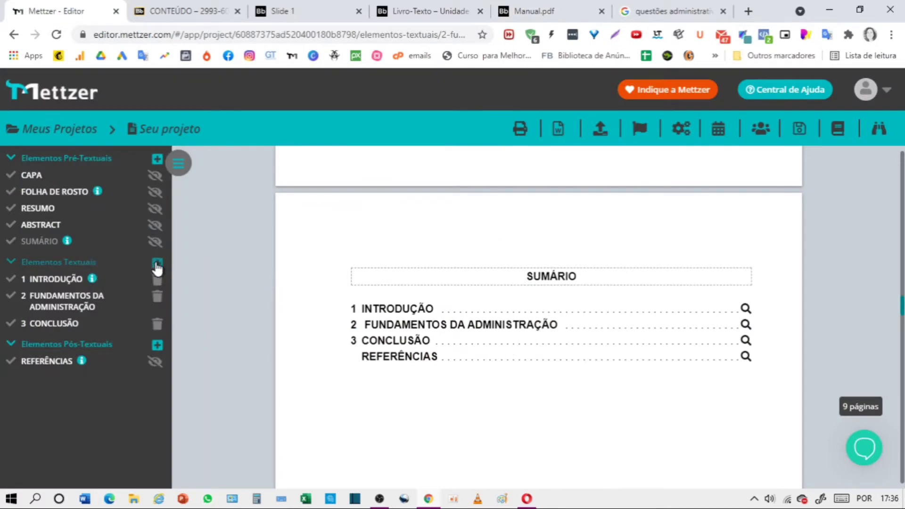
left_click(157, 263)
right_click(444, 218)
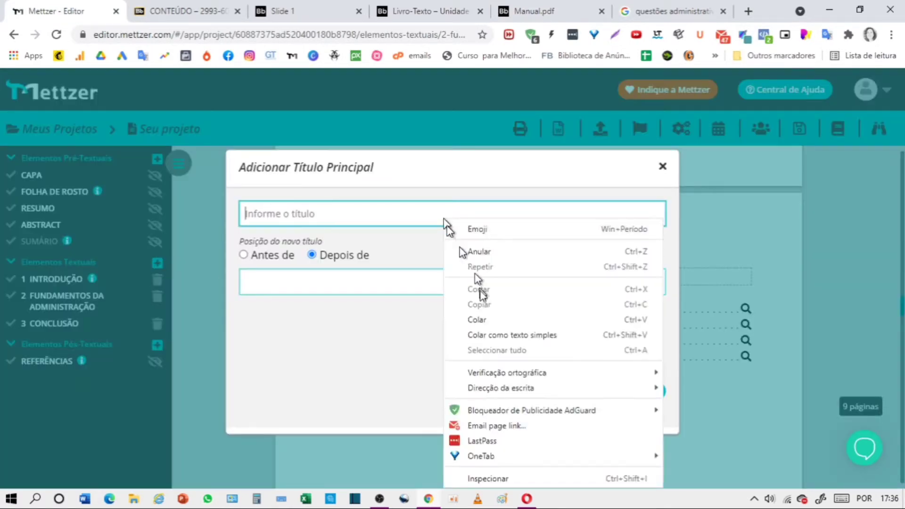
left_click(476, 320)
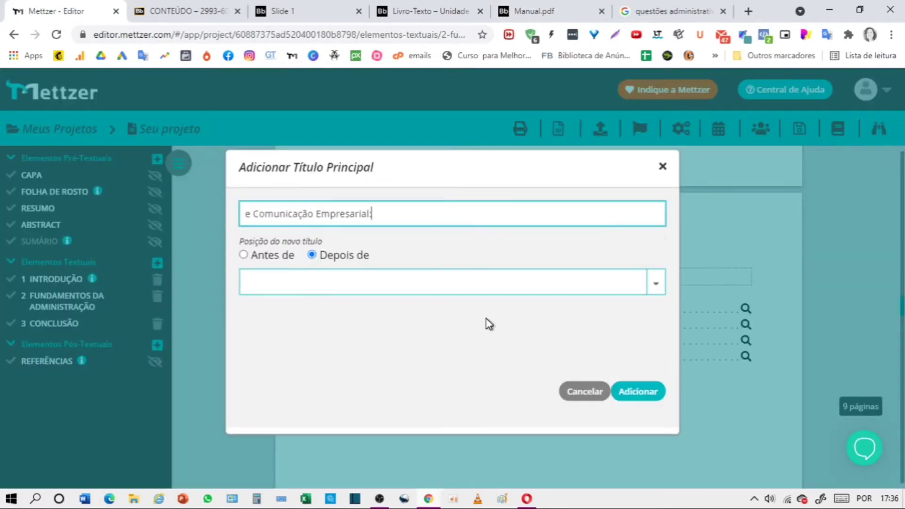
left_click(255, 215)
key("BackSpace")
key("BackSpace")
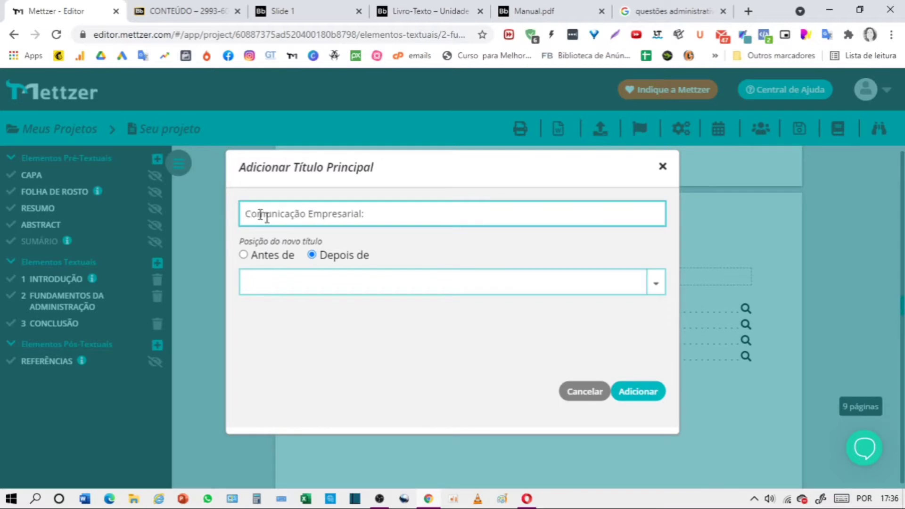
left_click(656, 283)
left_click(336, 322)
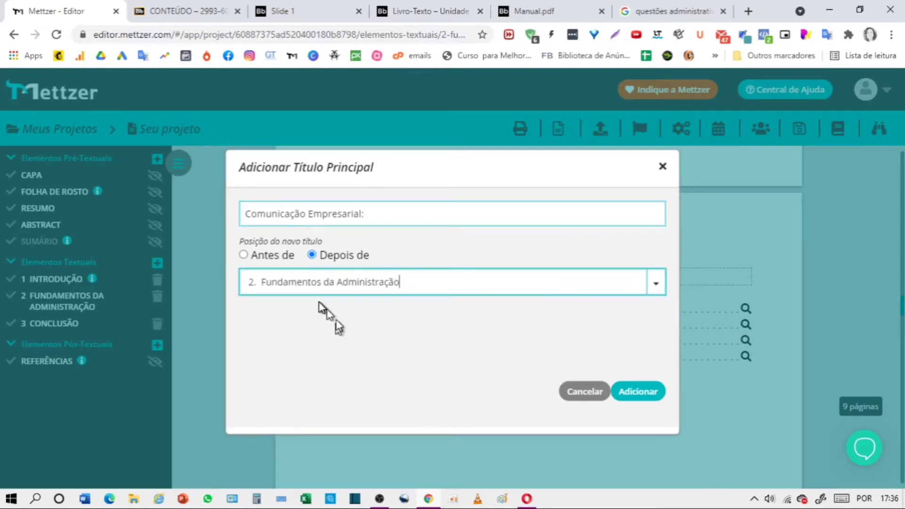
left_click(641, 392)
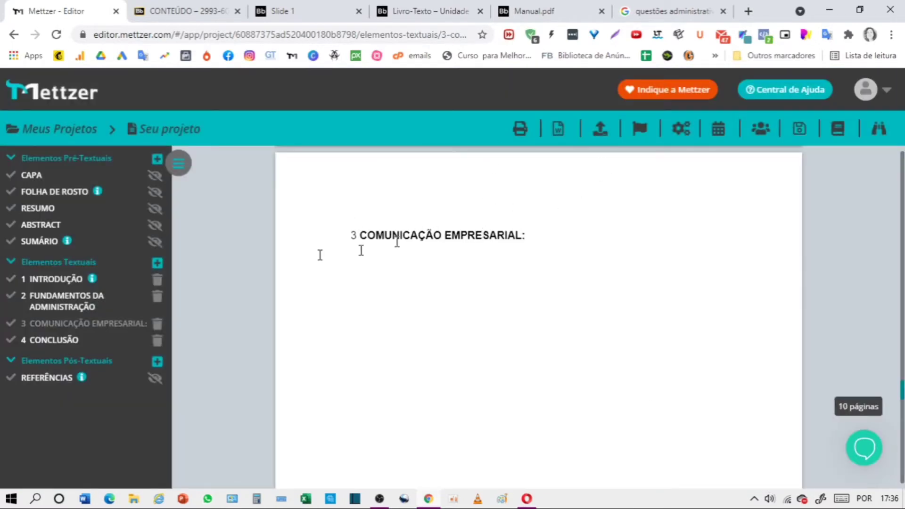
Copy the subject name "Técnicas de Informática" from the specific objectives on page 5 of Manual.pdf.
left_click(669, 11)
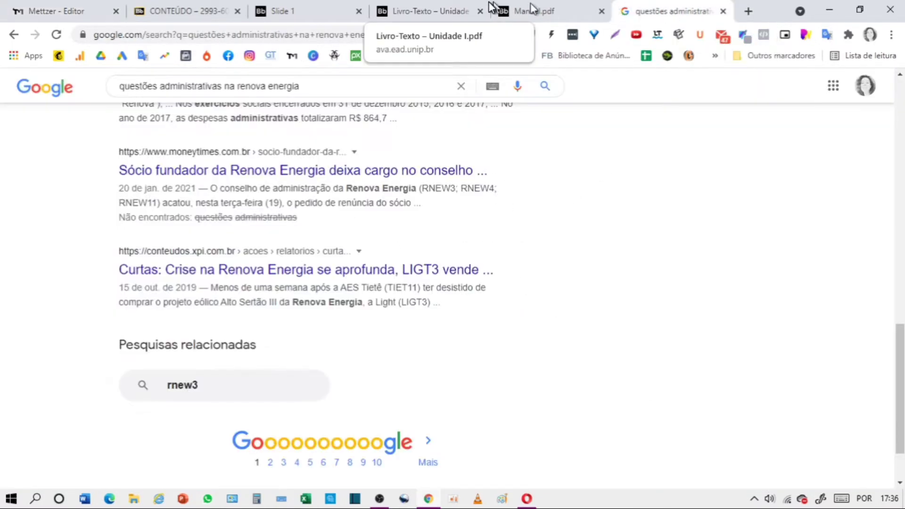
left_click(561, 13)
scroll(590, 309, "down", 4)
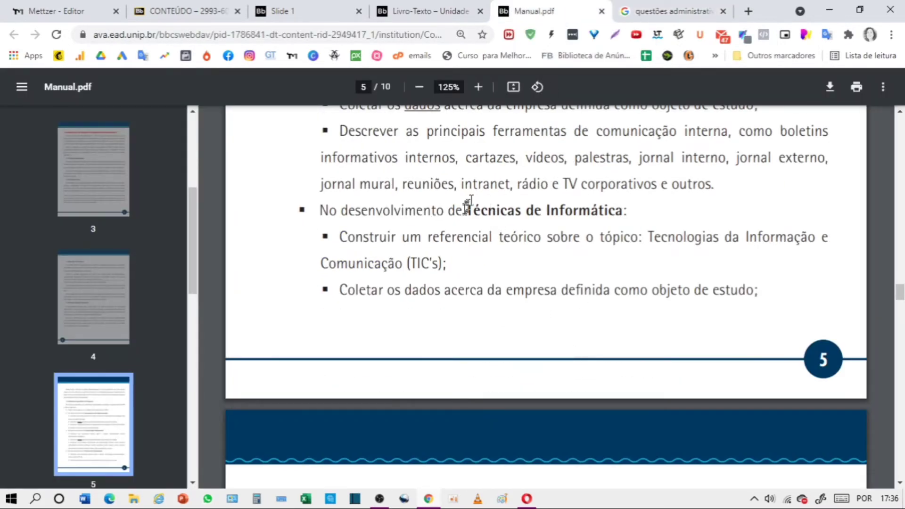
left_click_drag(476, 211, 625, 211)
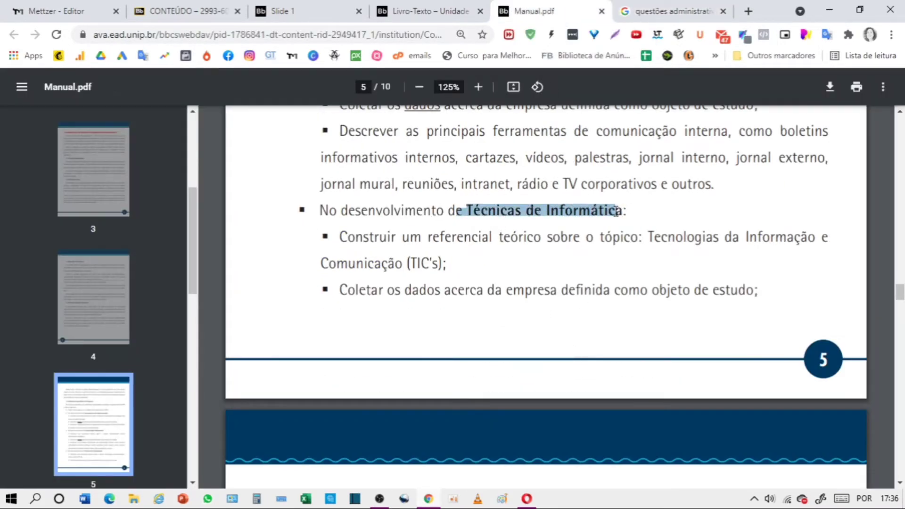
right_click(596, 216)
left_click(608, 225)
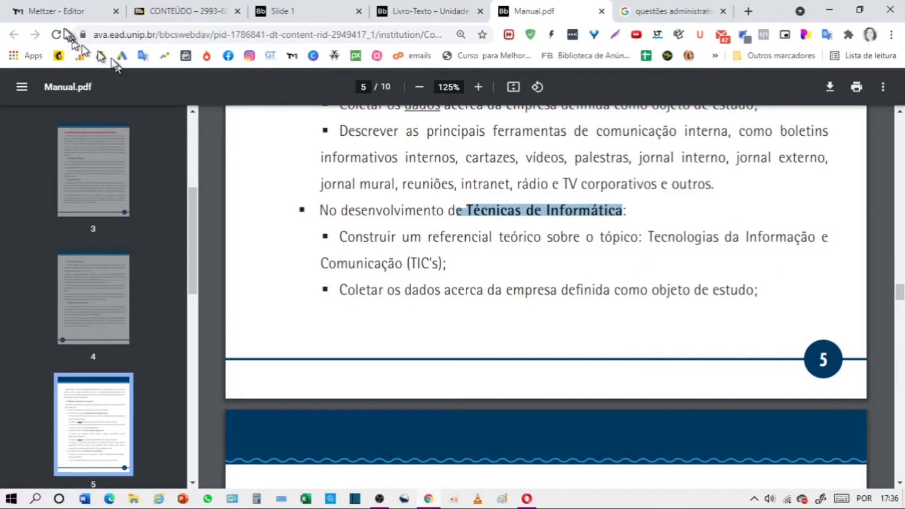
In the Mettzer project, start a new main textual title named "Técnicas de Informática", removing the stray "e" pasted before it.
left_click(66, 11)
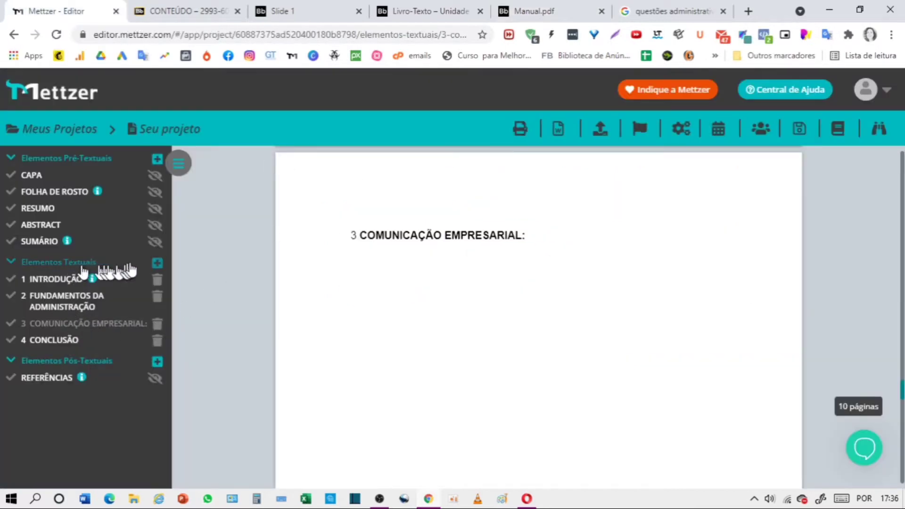
left_click(157, 263)
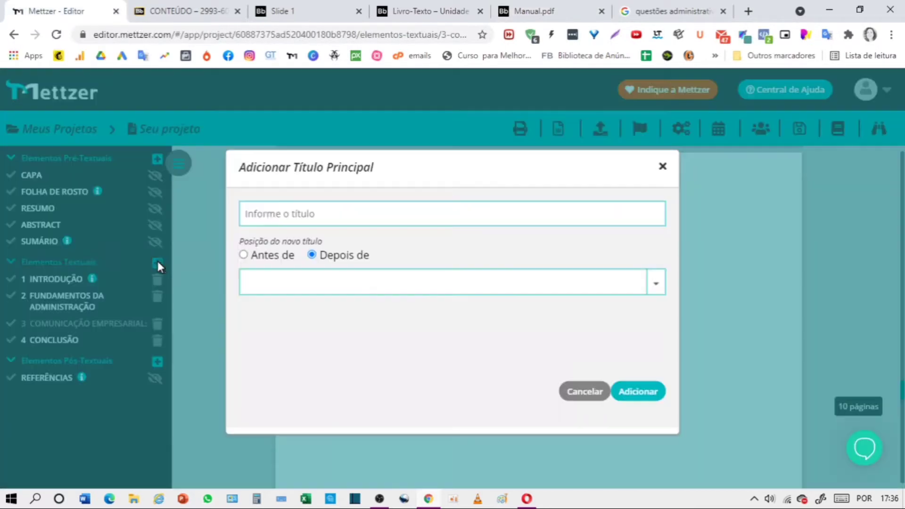
right_click(416, 198)
left_click(373, 219)
right_click(372, 219)
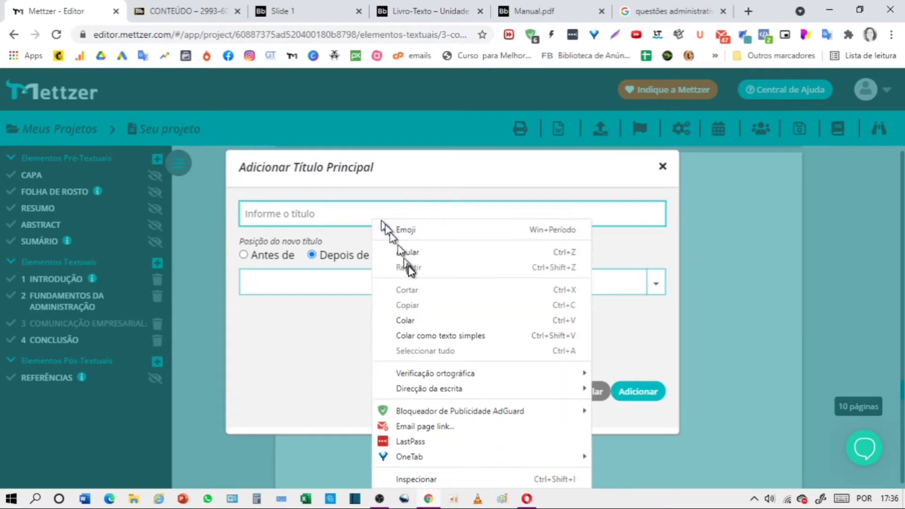
left_click(406, 320)
left_click(255, 214)
key("BackSpace")
key("BackSpace")
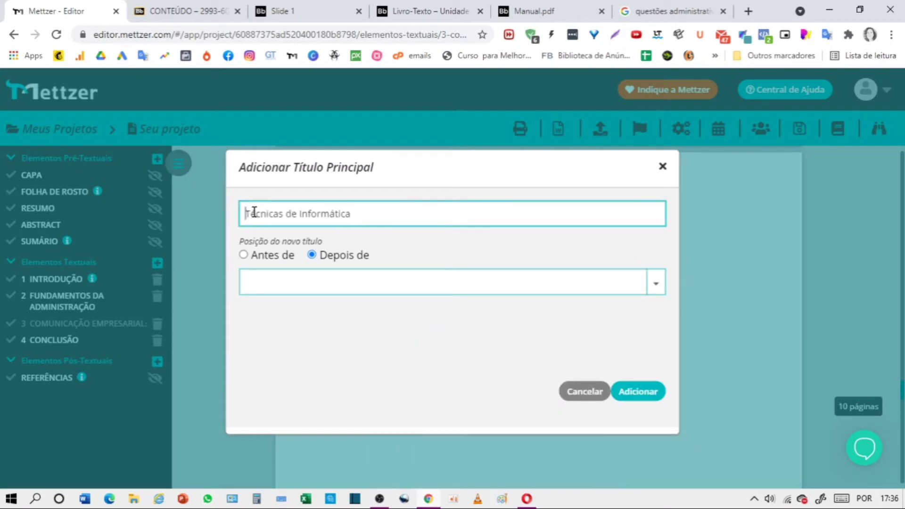
Place the new title after 3. Comunicação Empresarial and add it to the project.
left_click(656, 285)
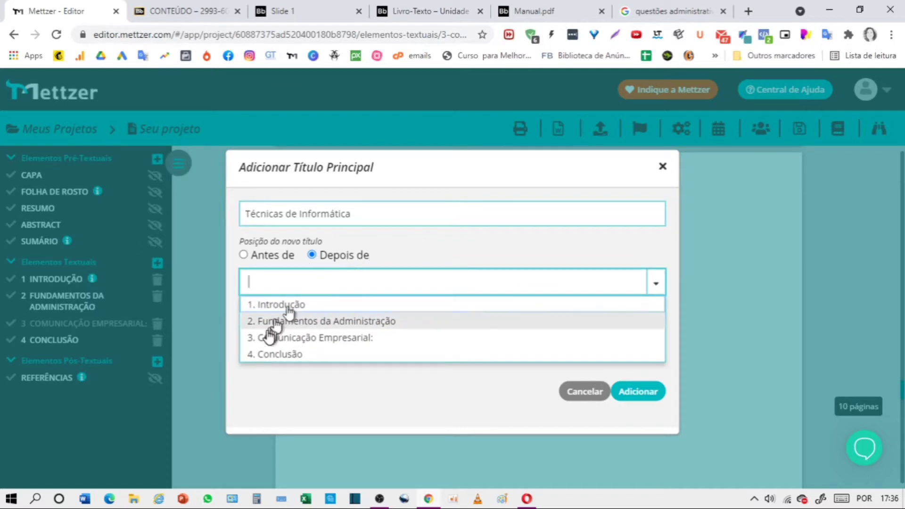
left_click(288, 338)
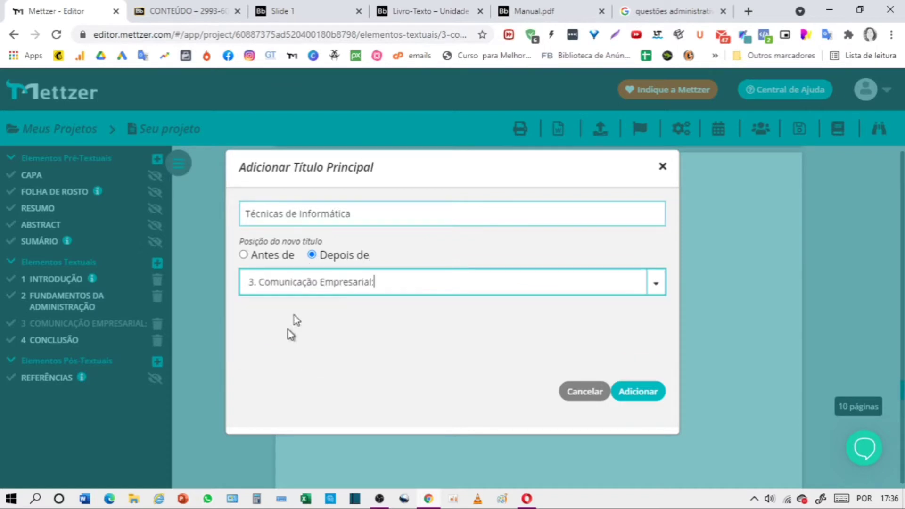
left_click(497, 339)
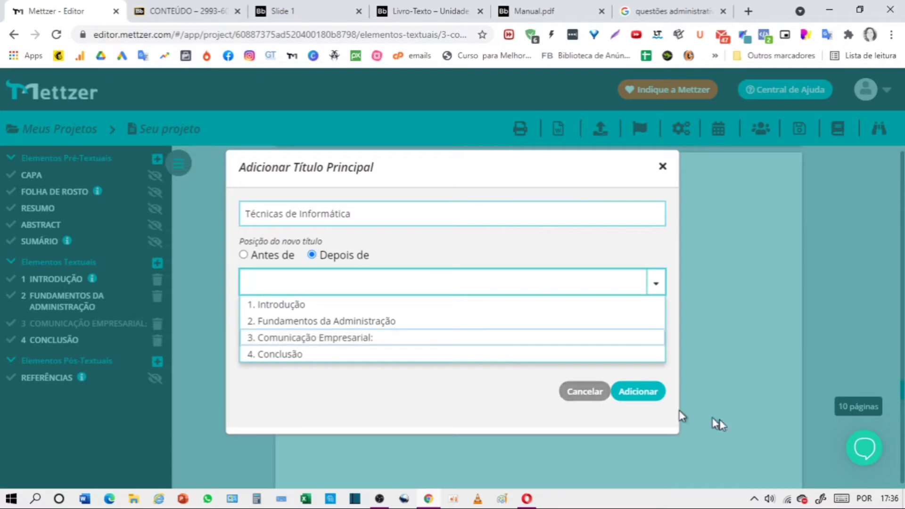
left_click(379, 338)
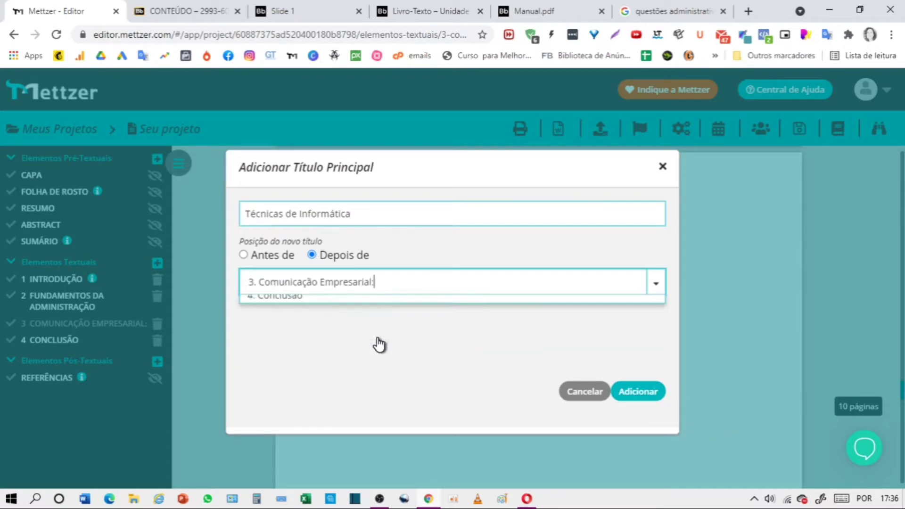
left_click(638, 393)
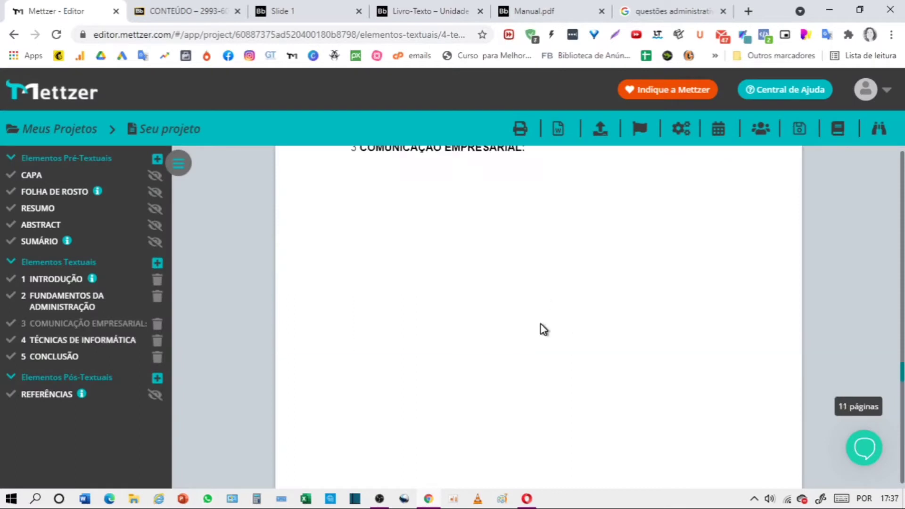
Remove the trailing colon from the section 3 heading "Comunicação Empresarial" and check the chapter list in the Sumário.
left_click(536, 278)
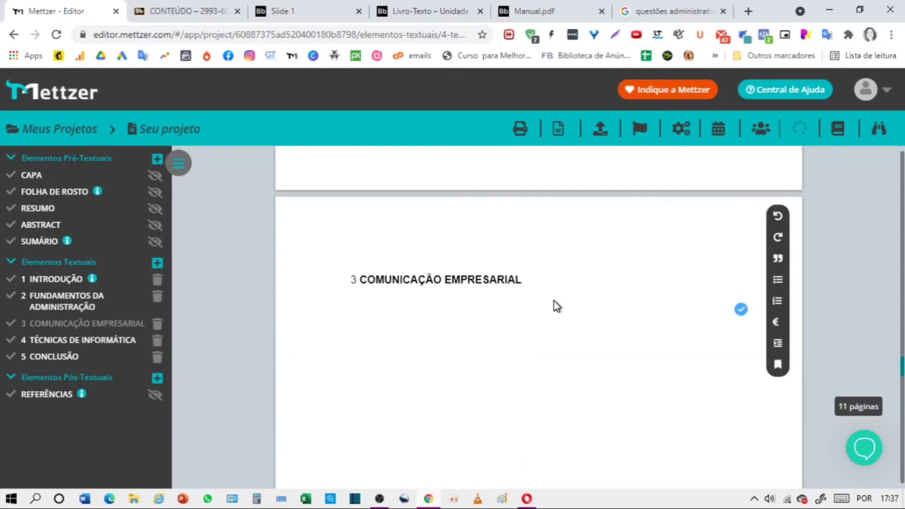
scroll(463, 397, "up", 20)
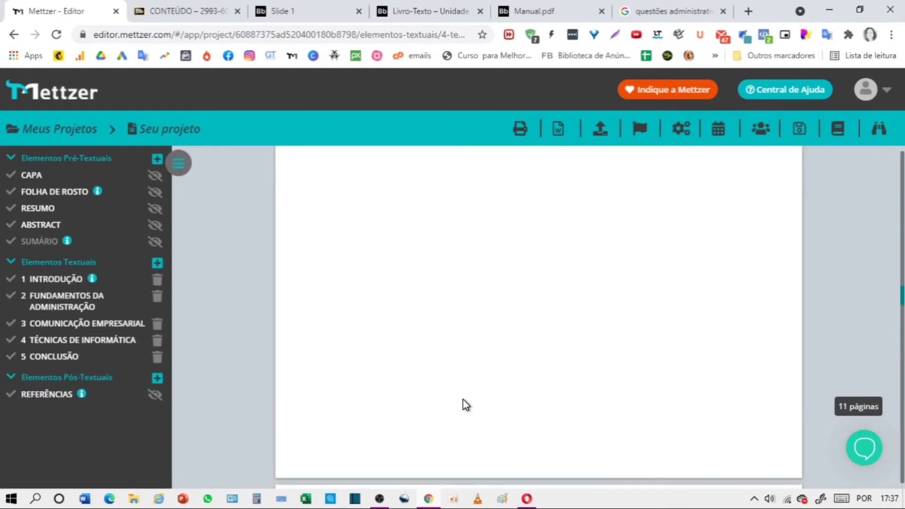
scroll(466, 404, "up", 2)
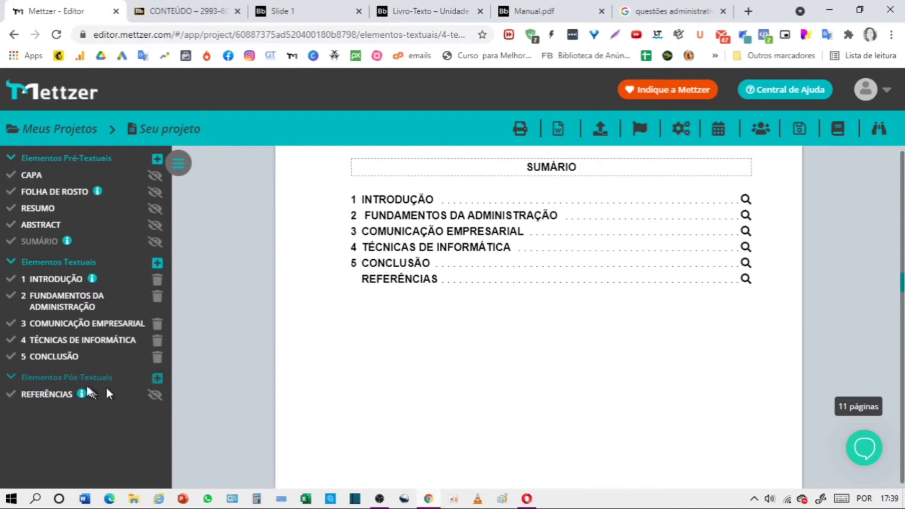
Add an Anexo as a post-textual element of the project.
left_click(157, 381)
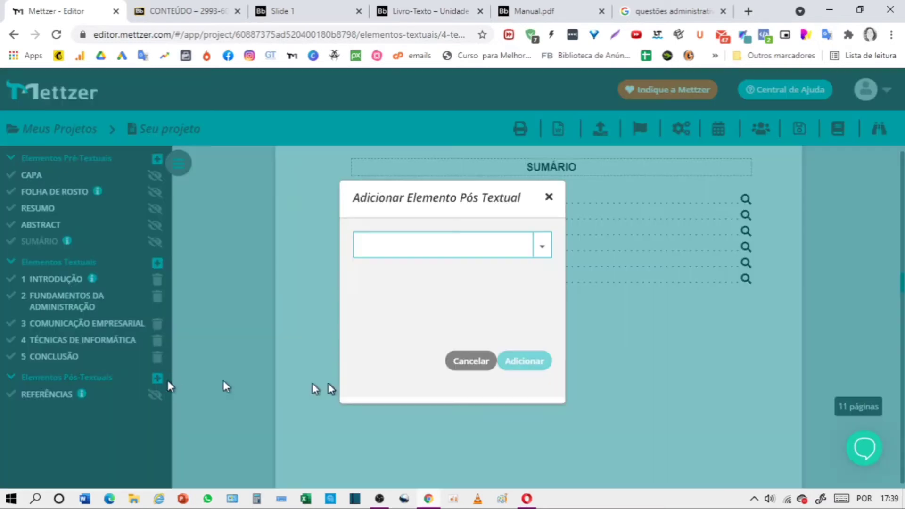
left_click(542, 246)
left_click(394, 304)
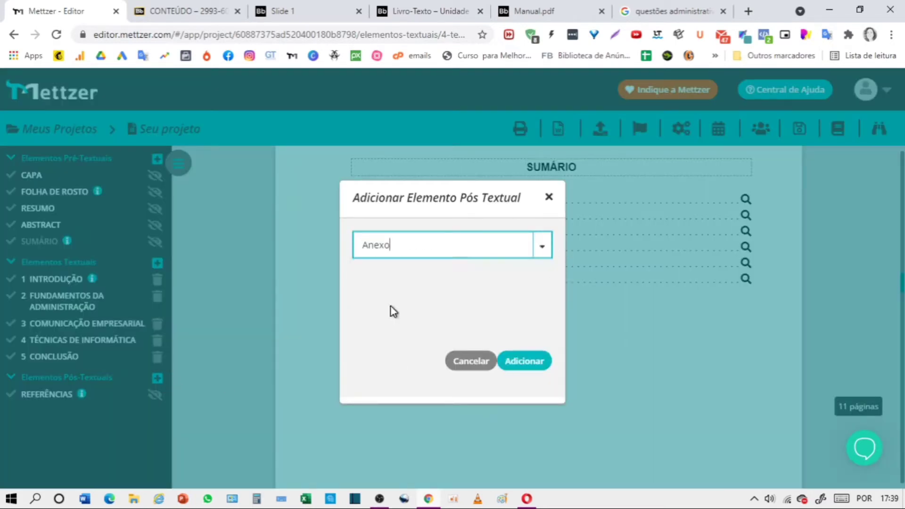
left_click(519, 366)
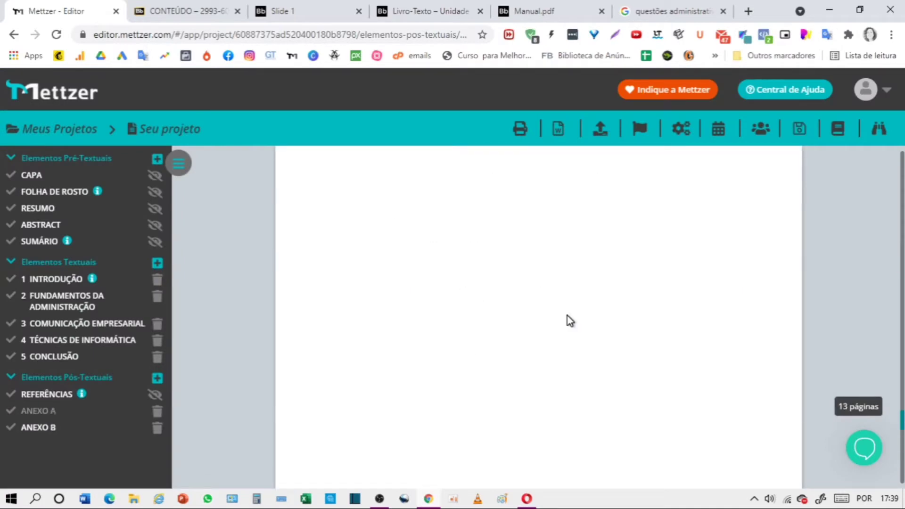
Check the annexes in the Sumário and delete the surplus Anexo B with its content.
scroll(570, 321, "up", 20)
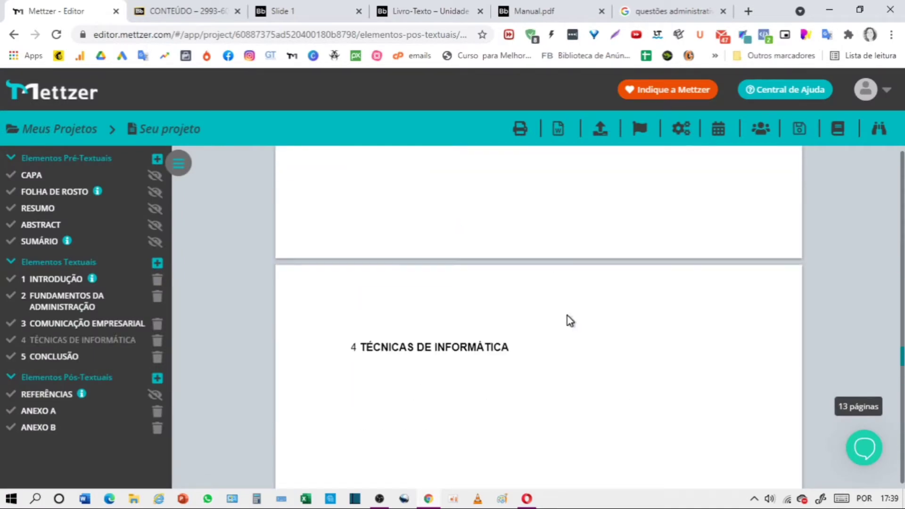
scroll(571, 321, "up", 5)
scroll(739, 289, "up", 15)
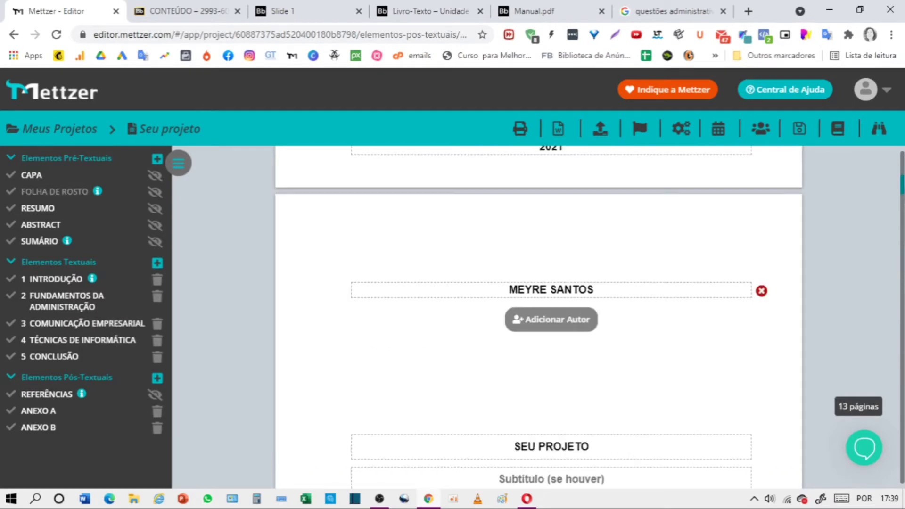
left_click_drag(901, 186, 901, 277)
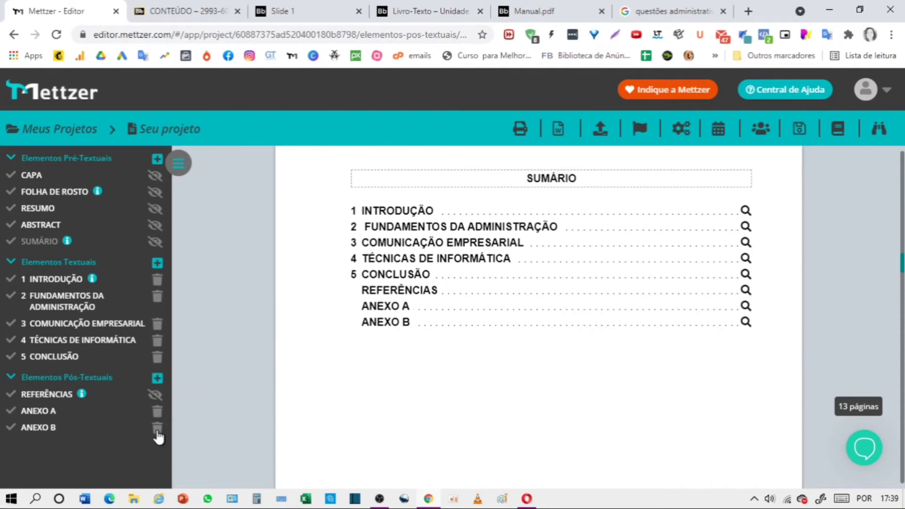
left_click(157, 430)
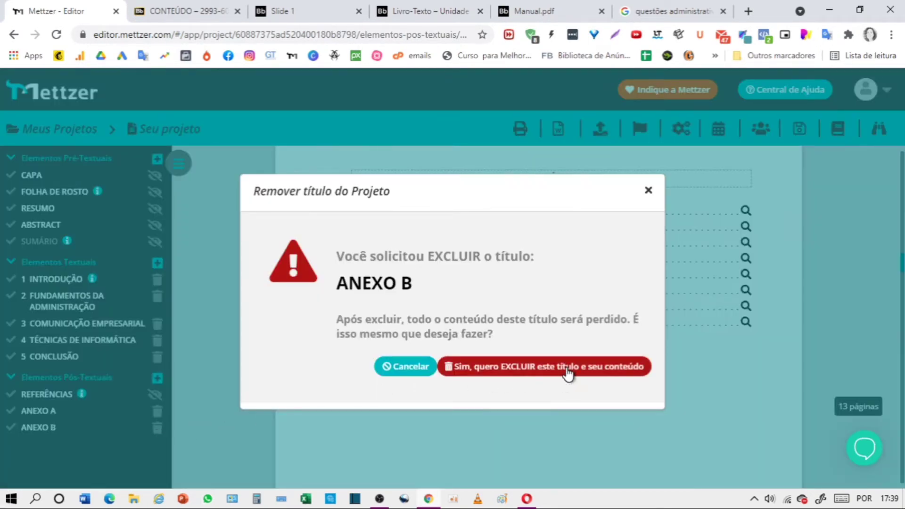
left_click(561, 372)
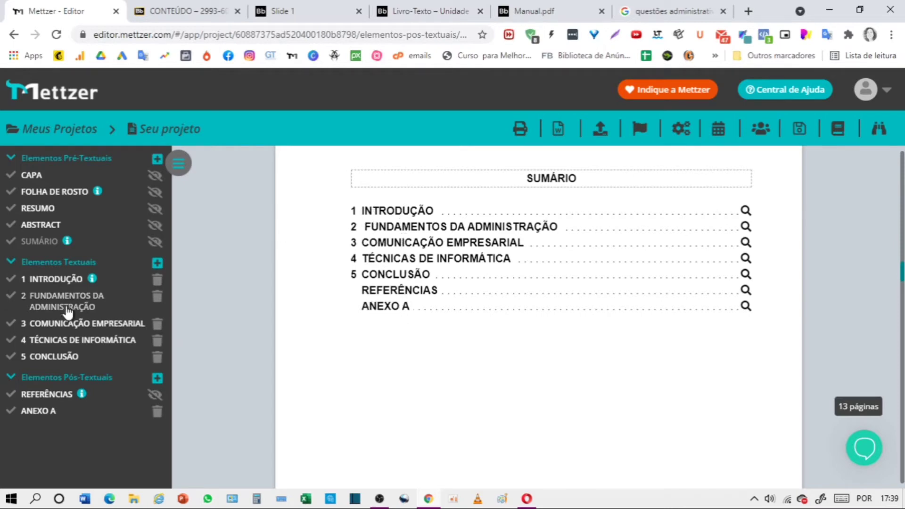
mouse_move(65, 301)
left_mouse_down()
mouse_move(66, 281)
mouse_move(69, 303)
left_mouse_up()
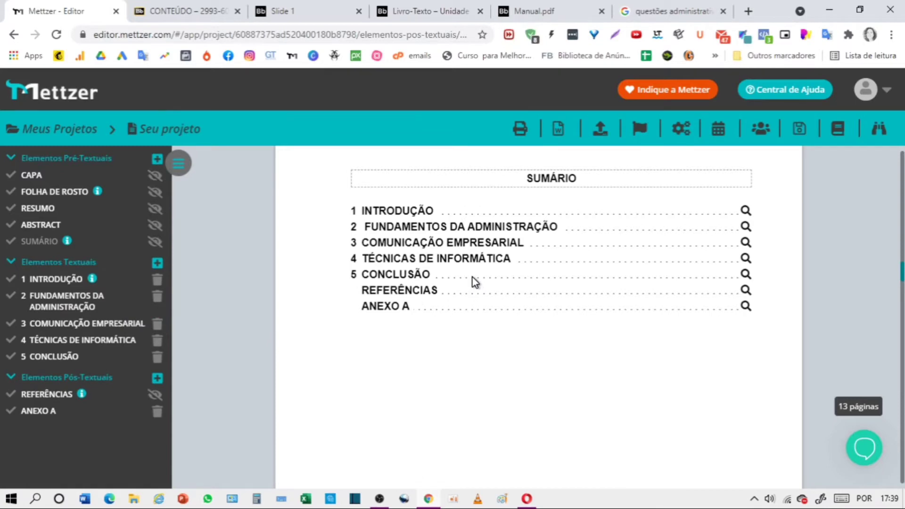
scroll(581, 383, "down", 10)
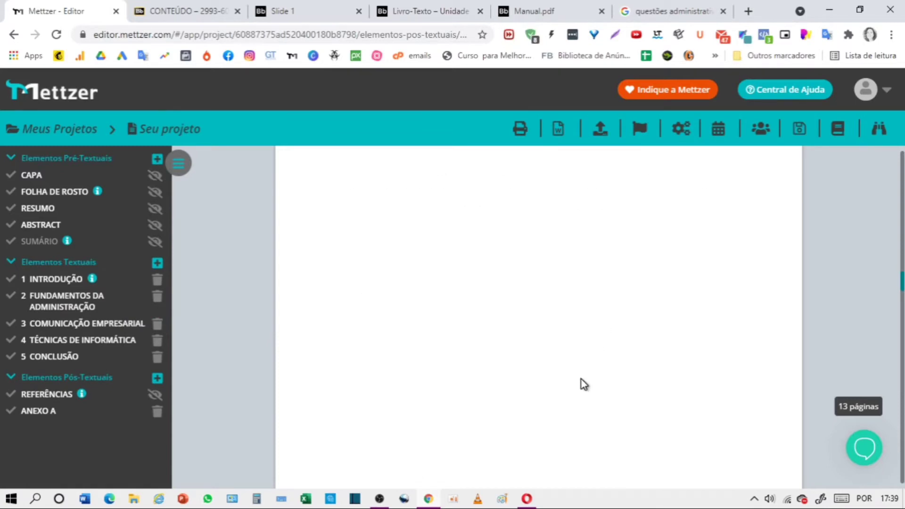
Locate the Unidade I textbook in the Fundamentos da Administração course contents and bring up its PDF.
scroll(581, 380, "down", 10)
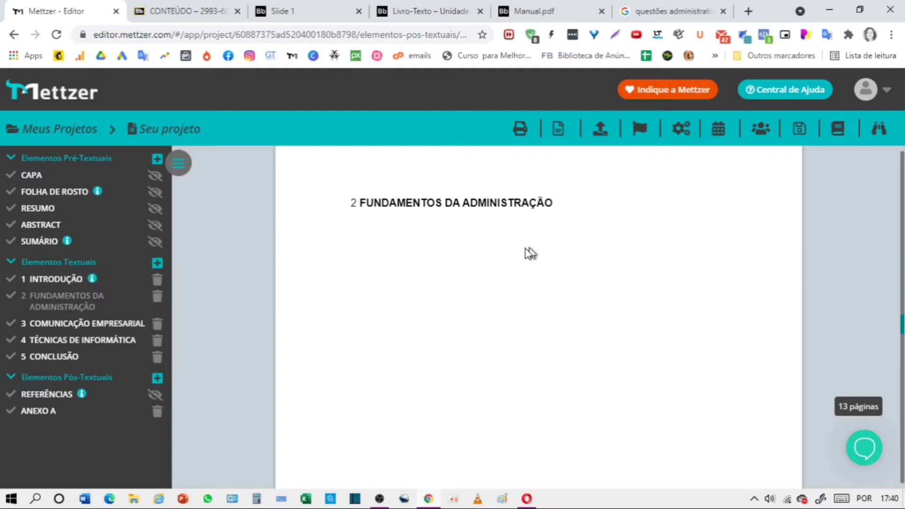
left_click(214, 13)
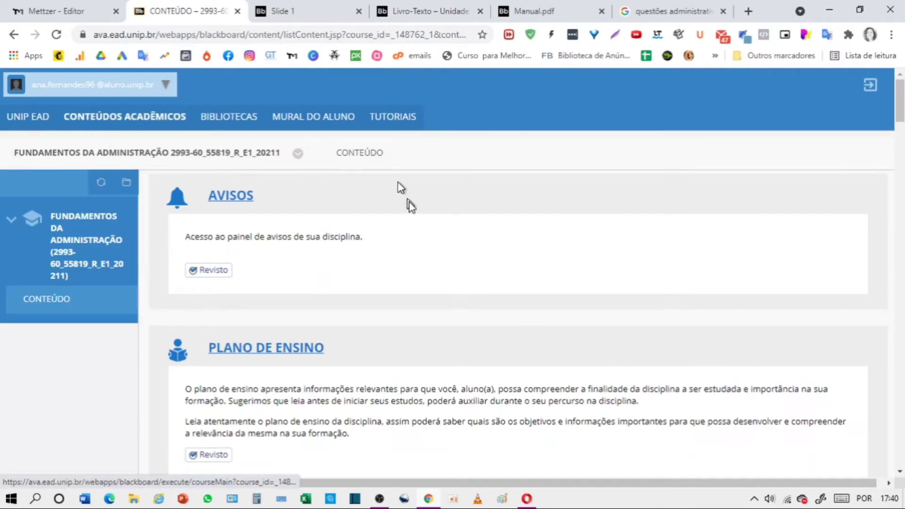
scroll(423, 216, "down", 1)
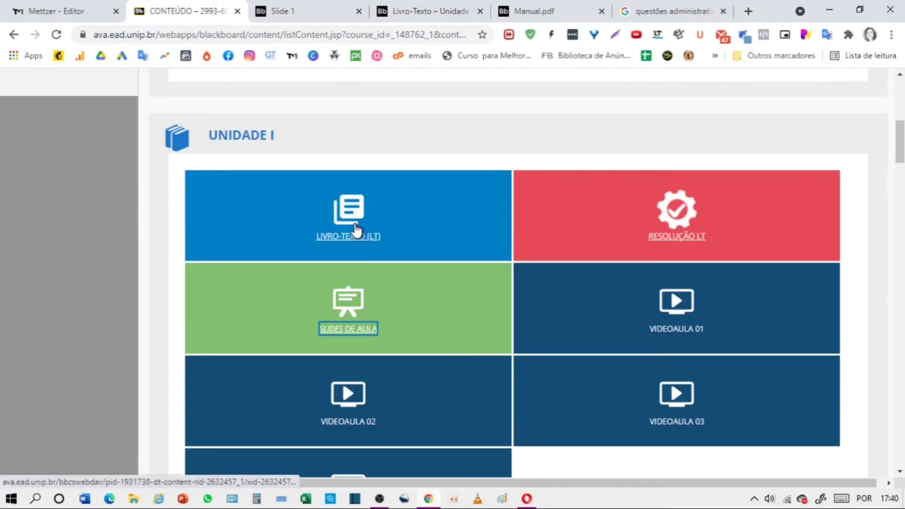
left_click(448, 11)
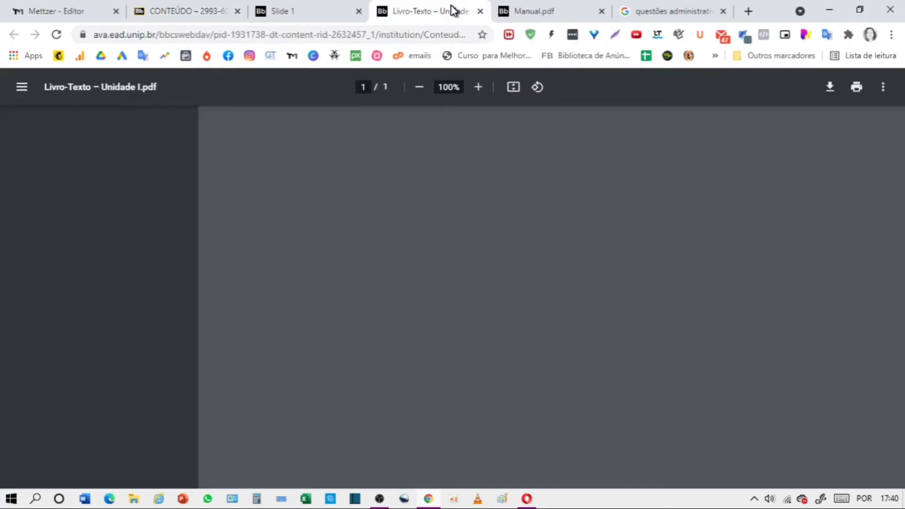
left_click(884, 87)
left_click(841, 115)
left_click(880, 94)
left_click(827, 113)
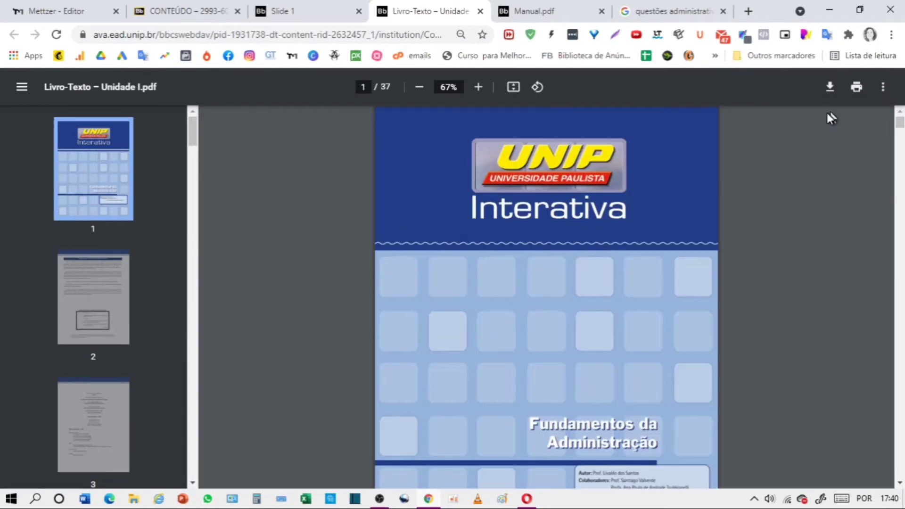
Enlarge the Unidade I textbook to 110% and examine the topics in its table of contents.
scroll(608, 241, "down", 5)
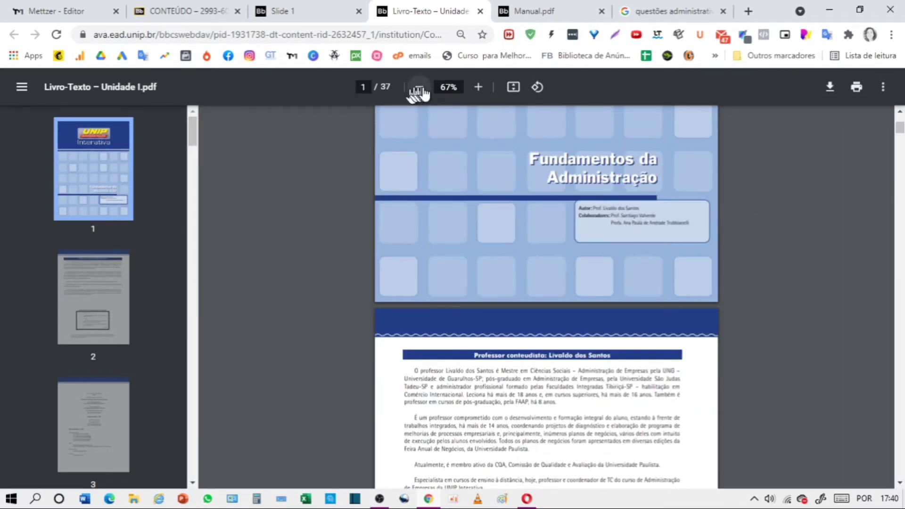
left_click(474, 92)
left_click(475, 92)
left_click(475, 93)
left_click(475, 92)
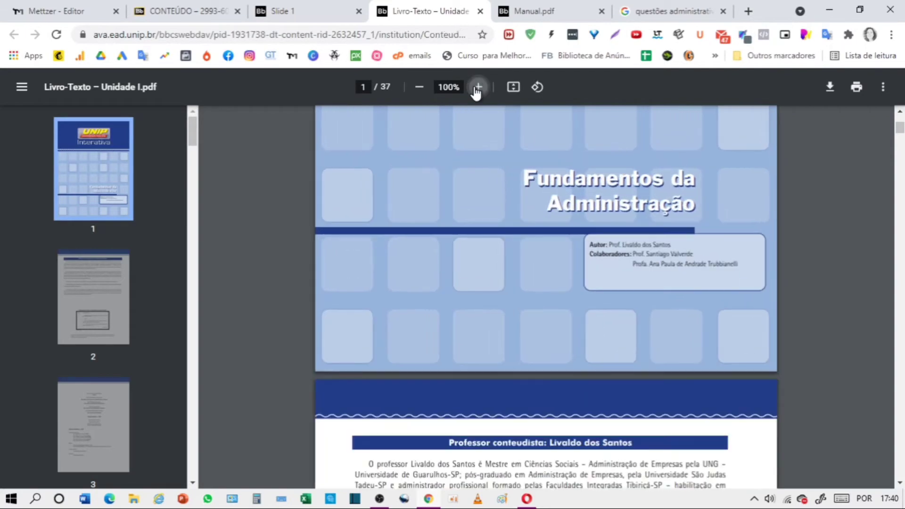
left_click(476, 92)
left_click(476, 92)
left_click(476, 92)
left_click(476, 93)
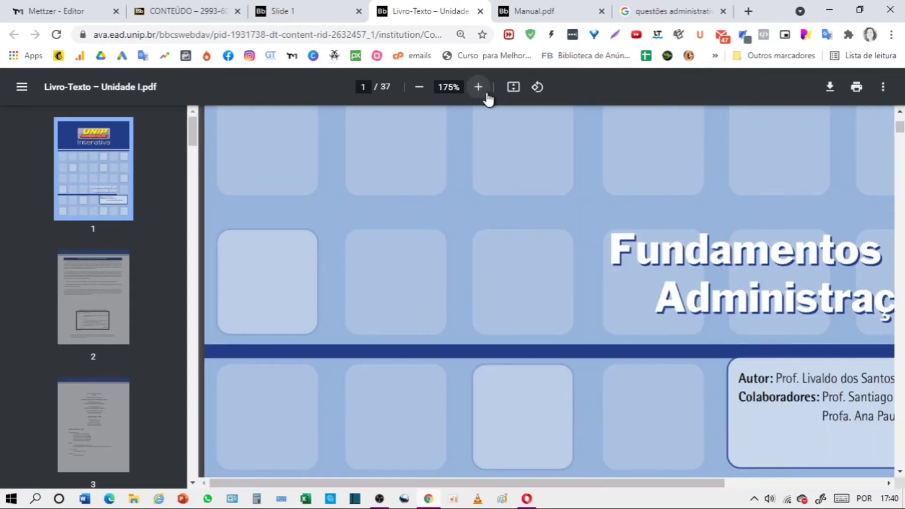
left_click(421, 93)
left_click(421, 89)
left_click(421, 88)
scroll(712, 324, "down", 20)
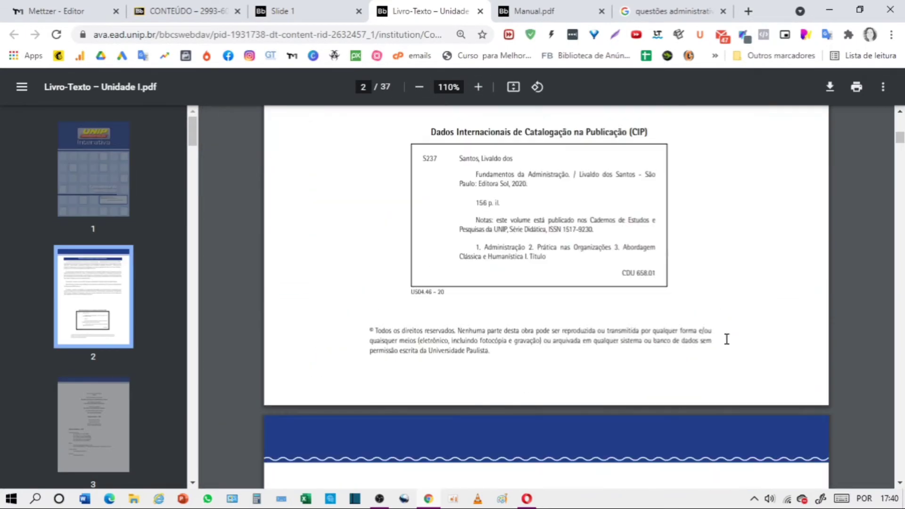
scroll(726, 340, "down", 15)
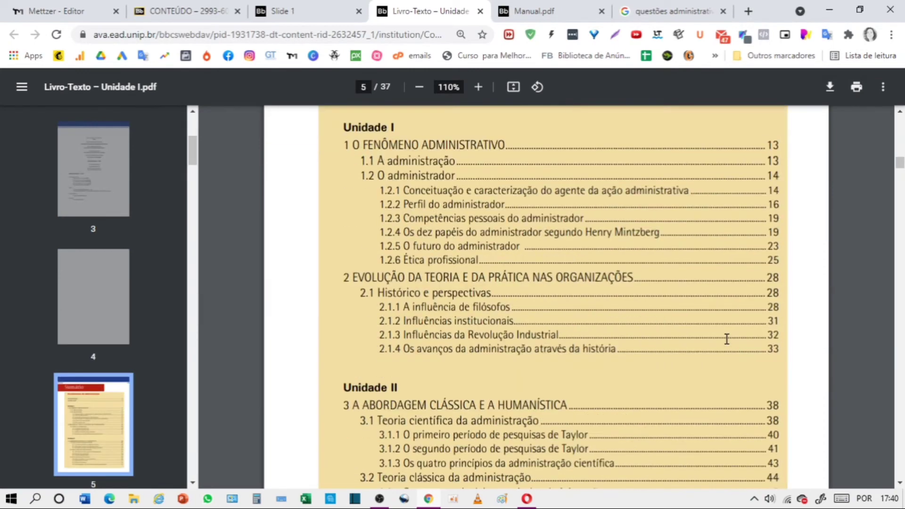
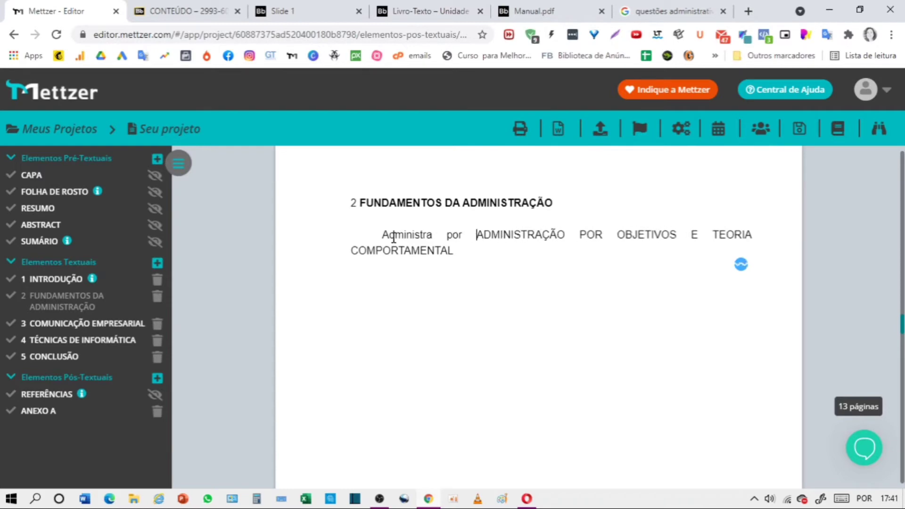
Continue the line "Administra por" in section 2 with "objetivos e comportamento administrativo".
type("objet")
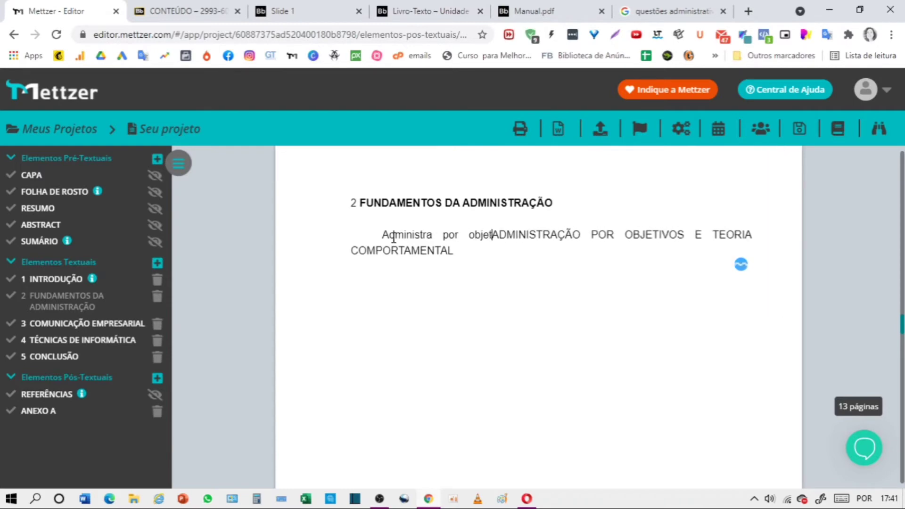
type("ivos e ")
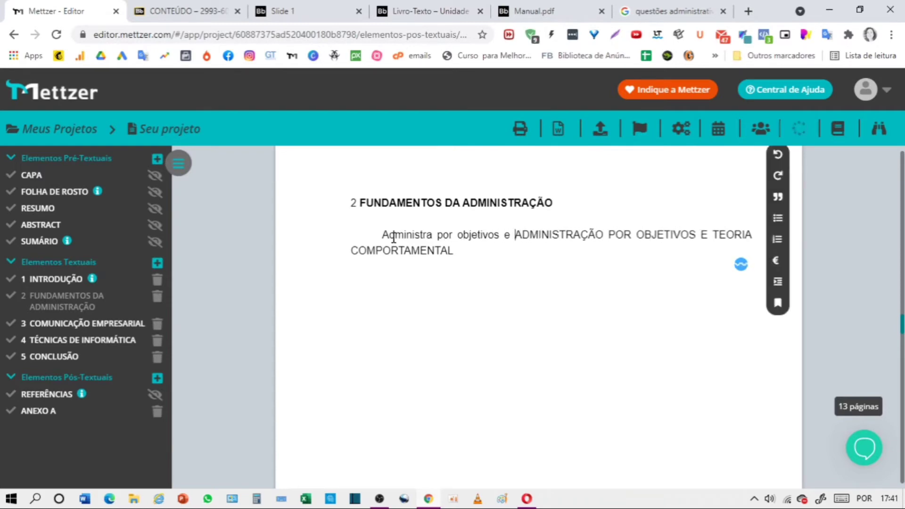
type("comporta")
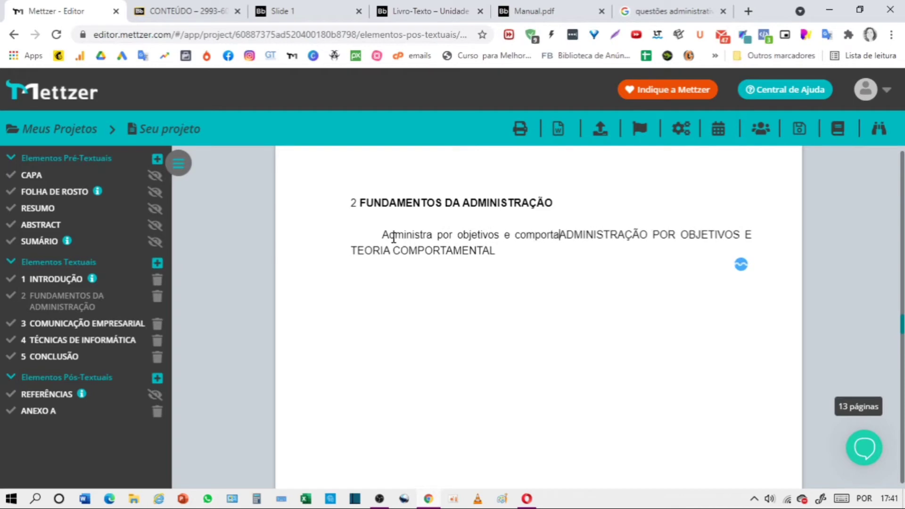
type("mento admini")
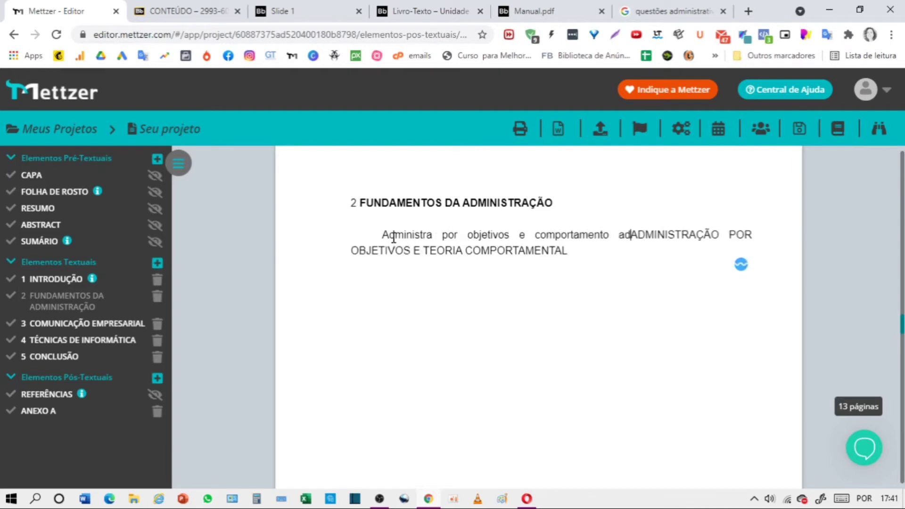
type("stra")
type("tivo")
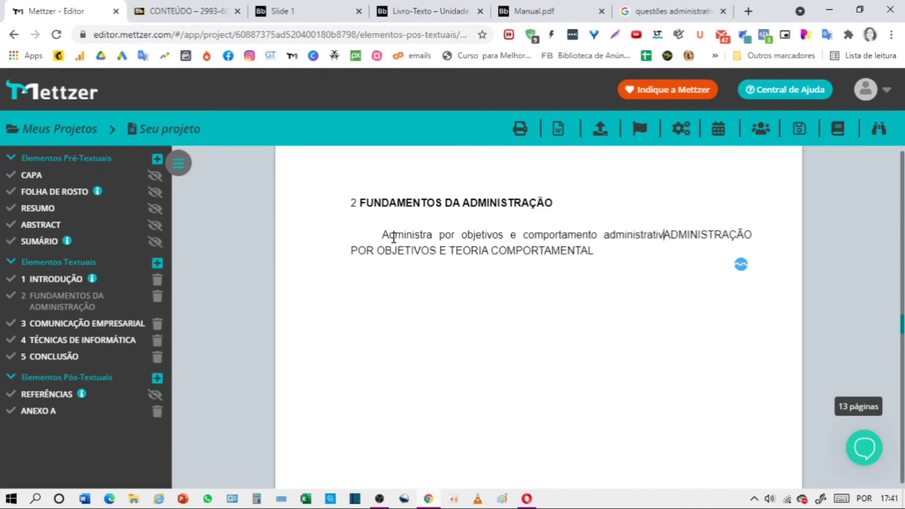
Delete the leftover capitalised text after "administrativo" and complete the line's first word as "Administrativo".
key("Delete")
key("Delete")
key("Delete")
key("Delete")
key("Delete")
key("Delete")
key("Delete")
key("Delete")
key("Delete")
key("Delete")
key("Delete")
key("Delete")
key("Delete")
key("Delete")
key("Delete")
key("Delete")
key("Delete")
key("Delete")
key("Delete")
key("Delete")
key("Delete")
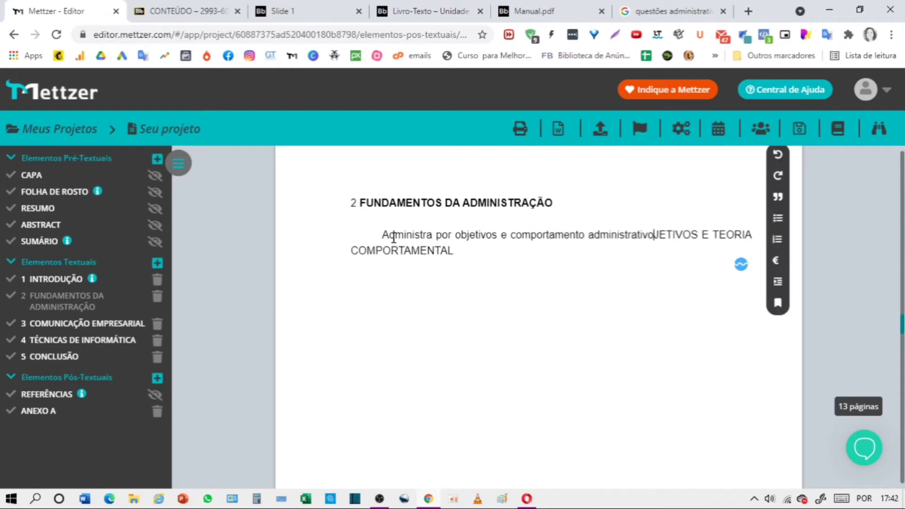
key("Delete")
key("Delete")
key("Delete")
key("Delete")
key("Delete")
key("Delete")
key("Delete")
key("Delete")
key("Delete")
key("Delete")
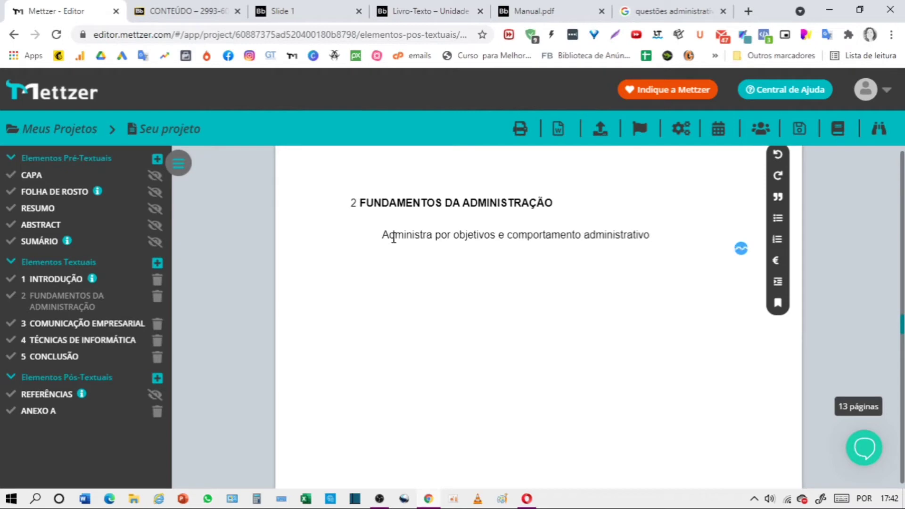
left_click(431, 235)
type("tivo")
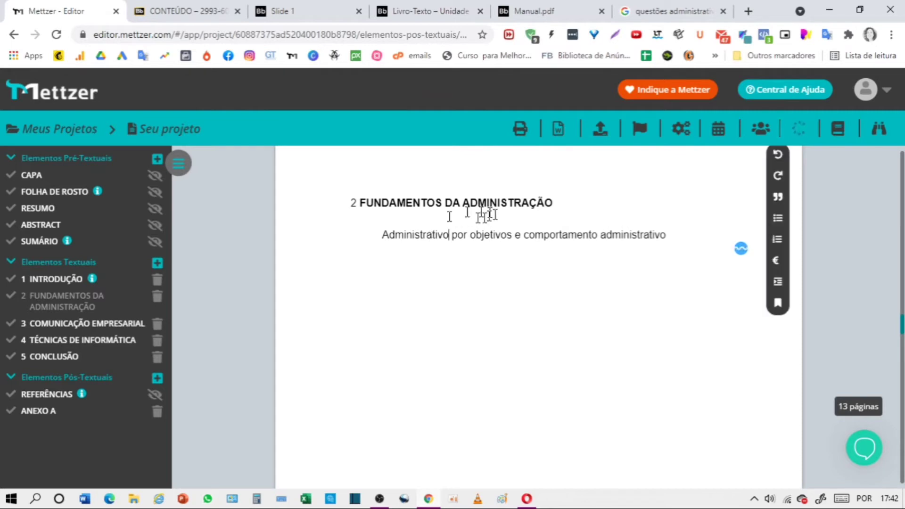
Format "Administrativo por objetivos e comportamento administrativo" as a second-level title of section 2 and check its entry in the Sumário.
left_click(383, 235)
left_click_drag(383, 235, 682, 254)
left_click_drag(572, 224, 671, 231)
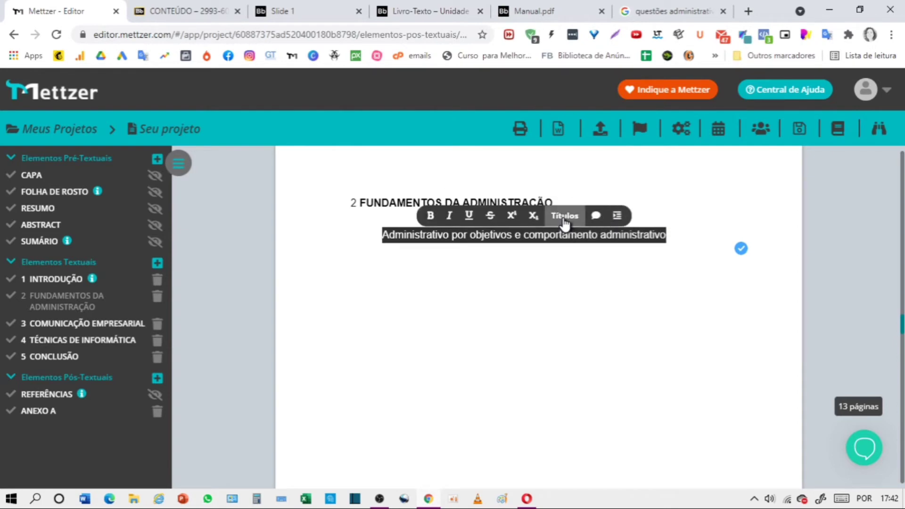
left_click(564, 218)
left_click(571, 262)
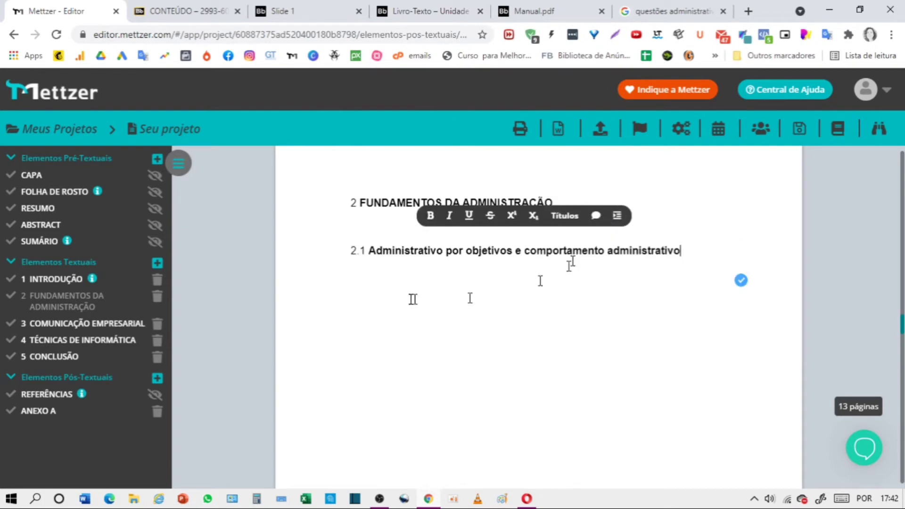
scroll(467, 254, "up", 5)
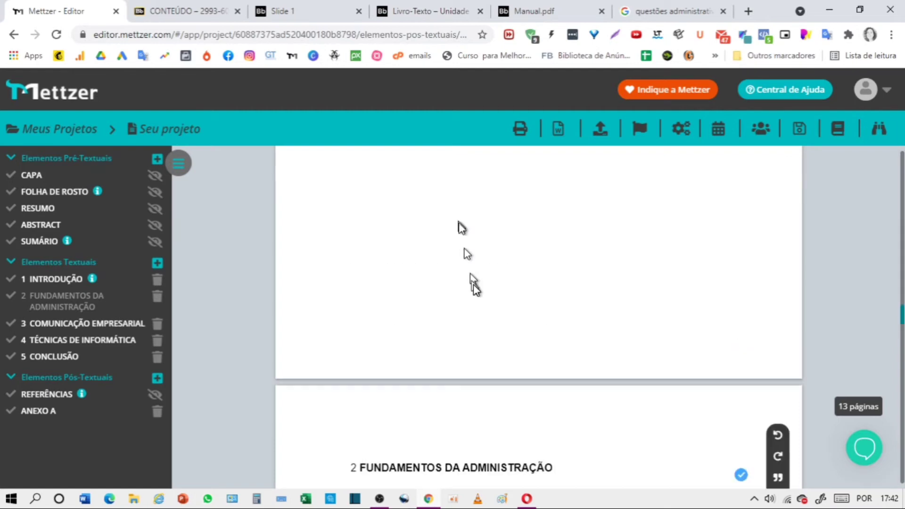
scroll(474, 285, "up", 15)
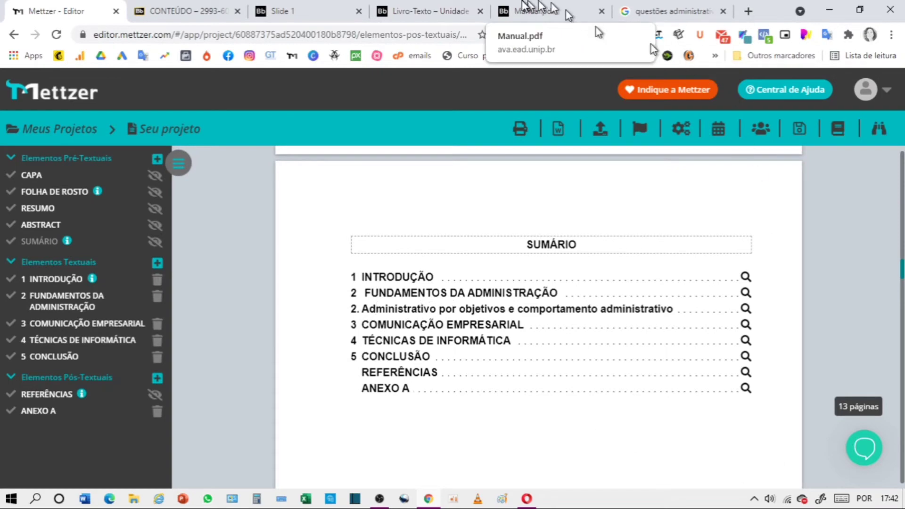
Review in Manual.pdf what the specific objectives require for each subject, from Técnicas de Informática back to Fundamentos da Administração.
left_click(542, 11)
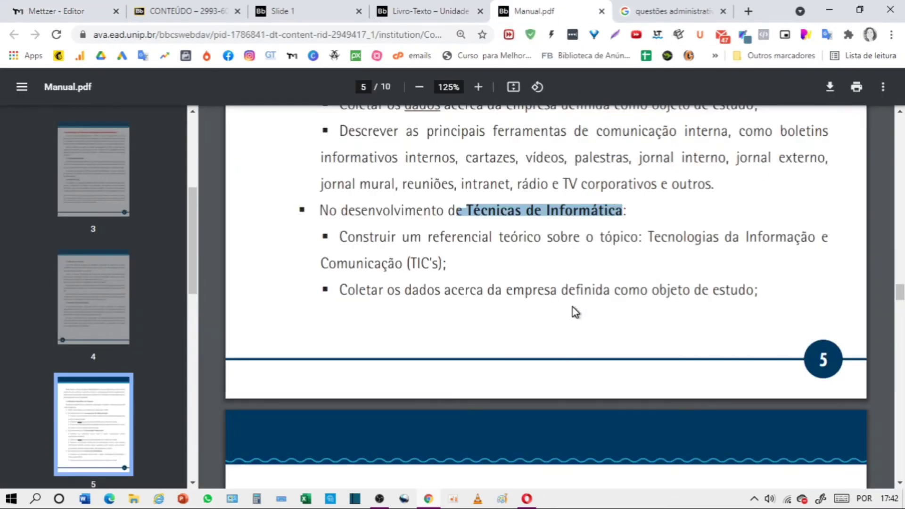
scroll(576, 302, "down", 10)
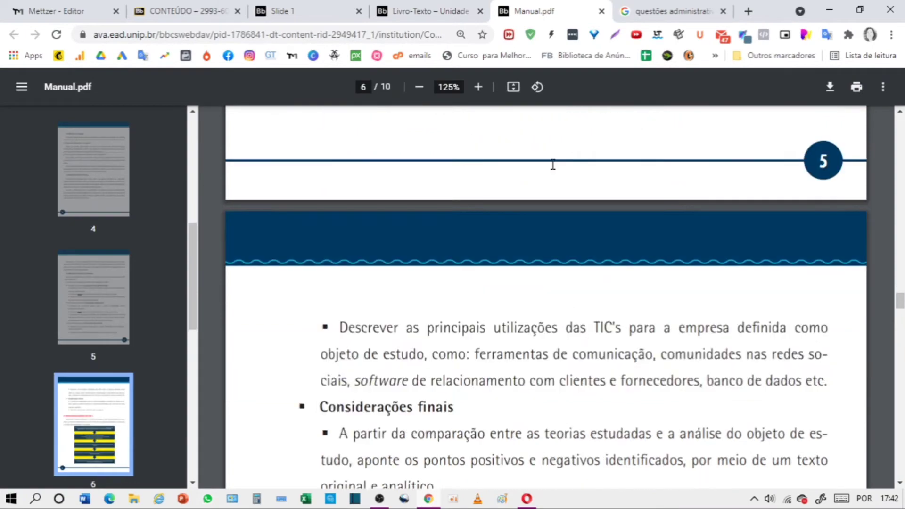
scroll(553, 164, "up", 4)
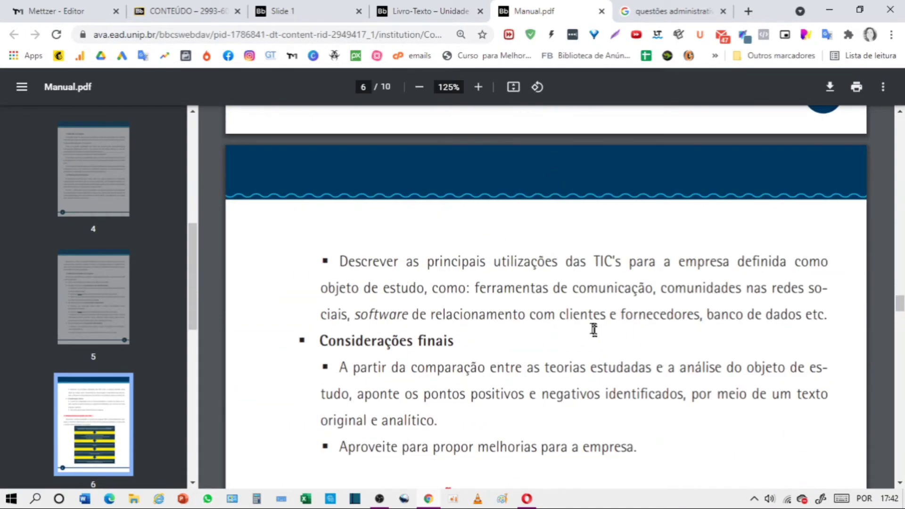
scroll(593, 329, "up", 4)
scroll(592, 328, "up", 3)
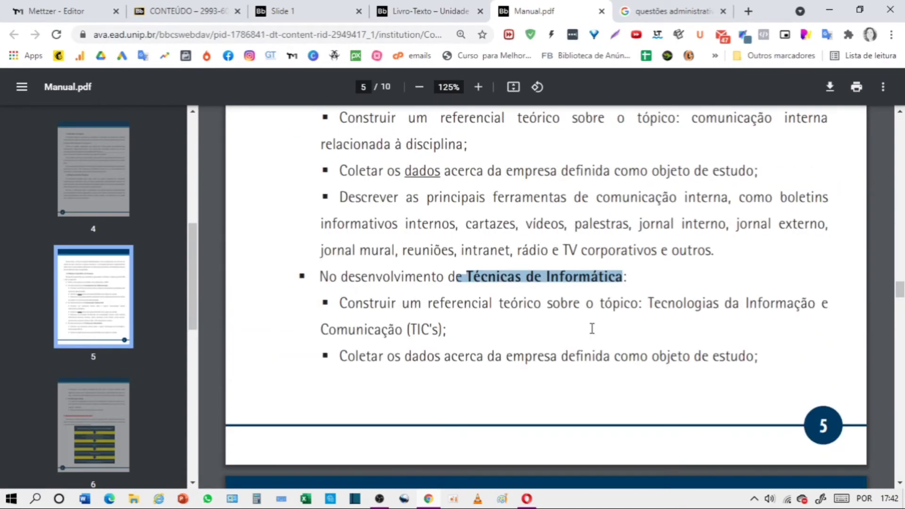
scroll(608, 219, "up", 5)
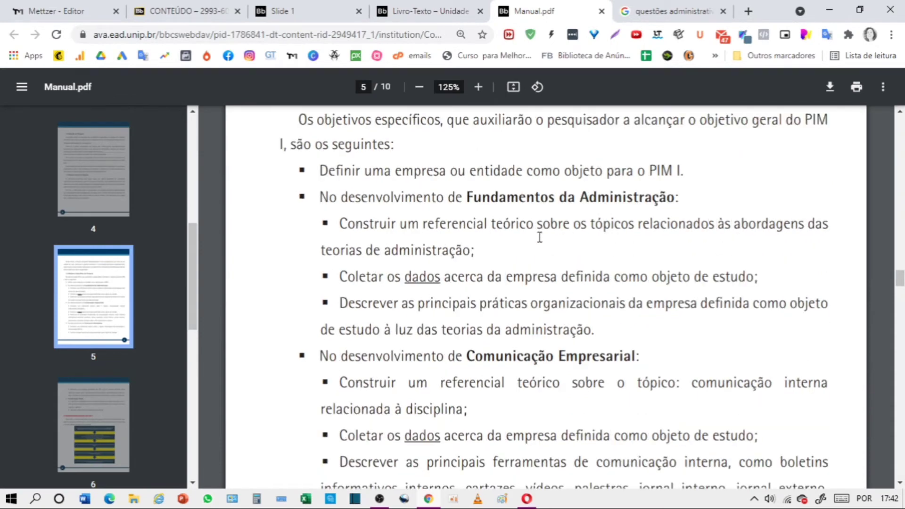
Go through the Unidade I textbook from the introduction to section 1.1 A administração to find theory for the referencial teórico.
left_click(425, 10)
scroll(541, 264, "down", 20)
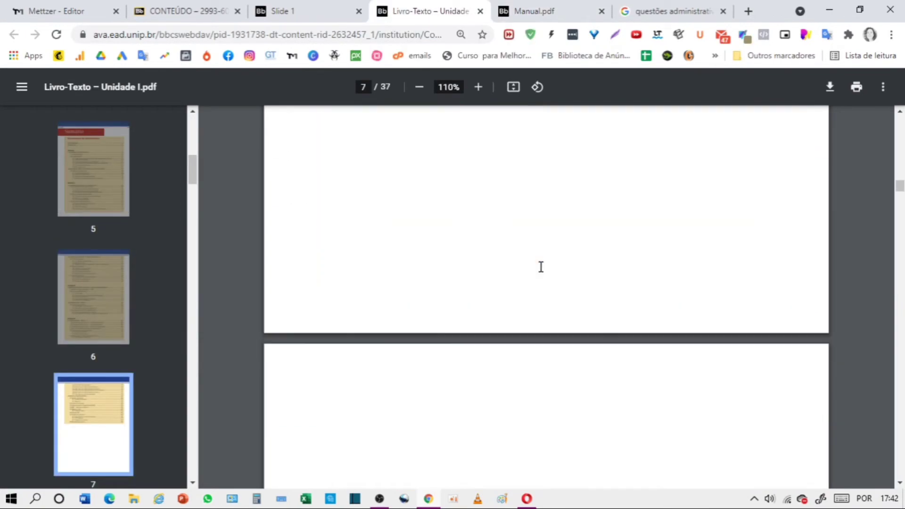
scroll(541, 267, "down", 10)
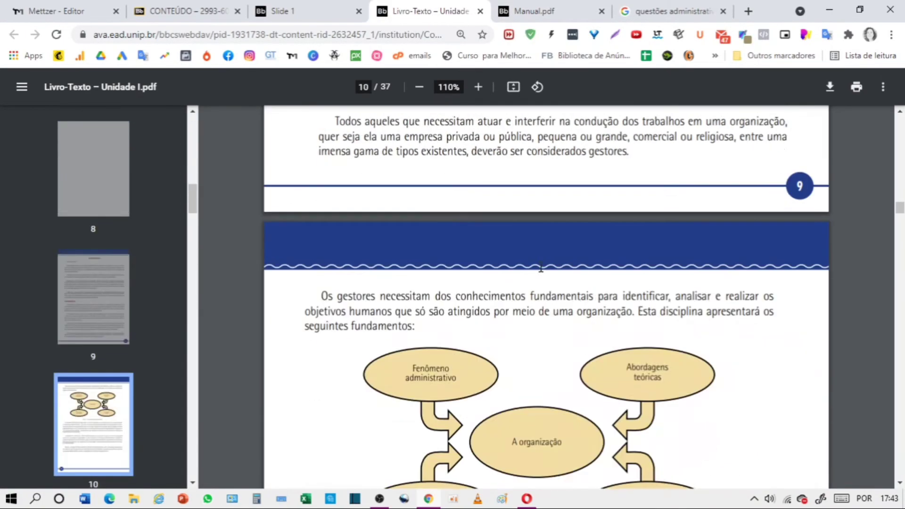
scroll(541, 267, "up", 8)
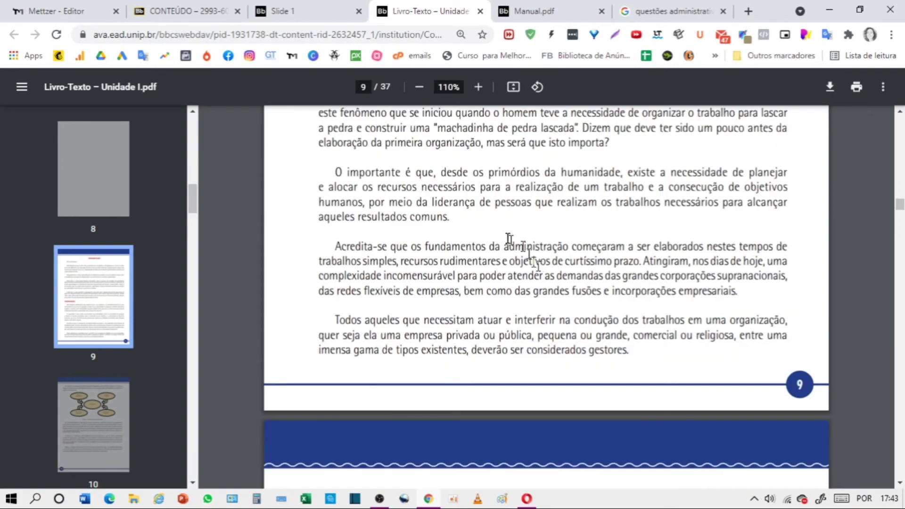
scroll(574, 272, "down", 12)
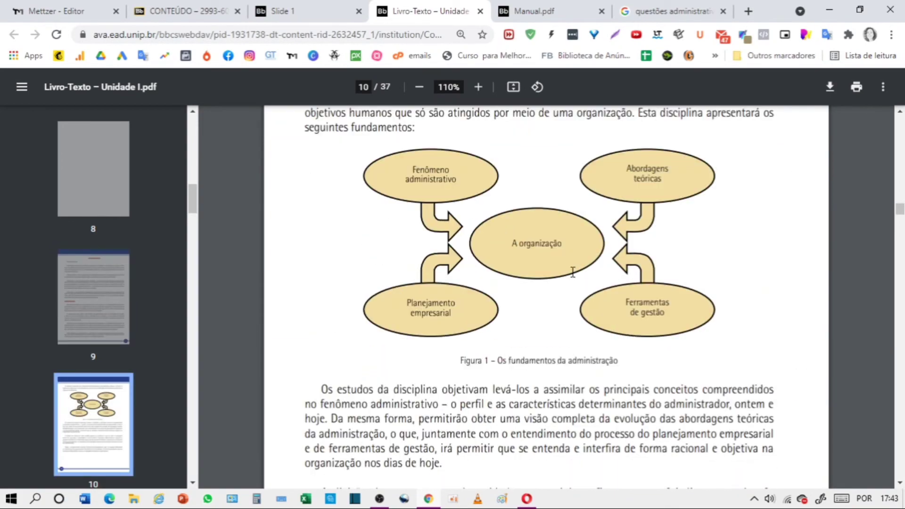
scroll(574, 272, "down", 12)
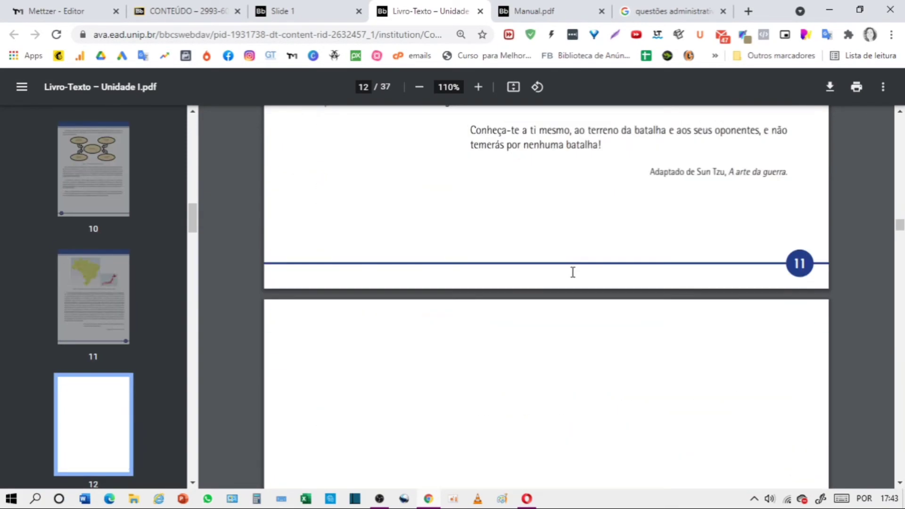
scroll(573, 272, "down", 4)
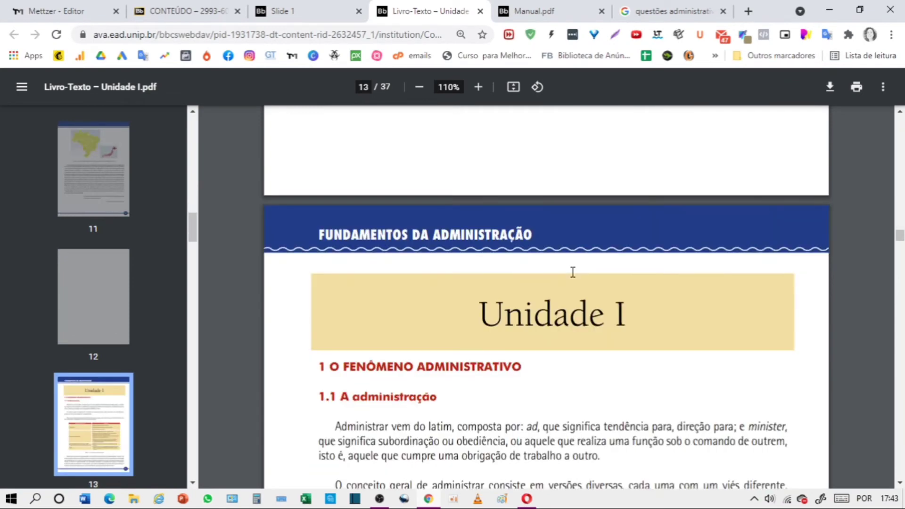
scroll(539, 347, "down", 4)
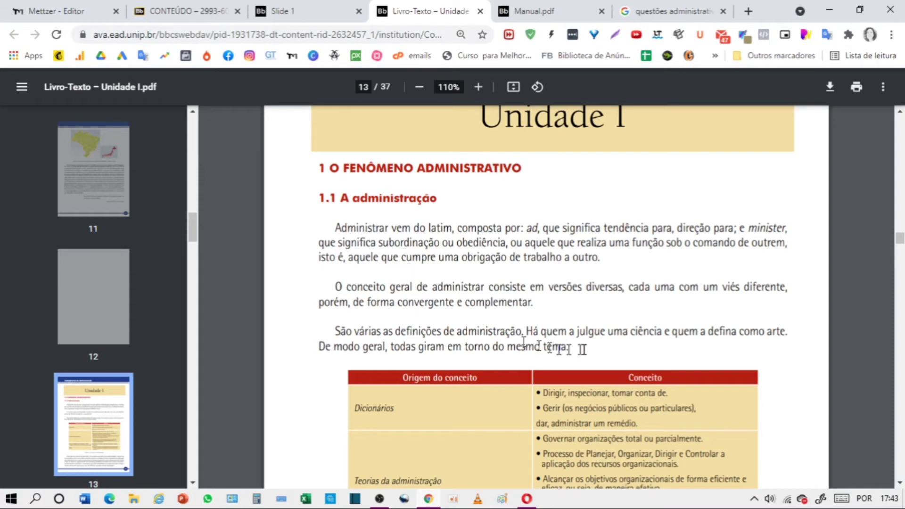
Copy "as principais práticas organizacionais" from the Fundamentos da Administração objectives in Manual.pdf.
scroll(584, 290, "down", 10)
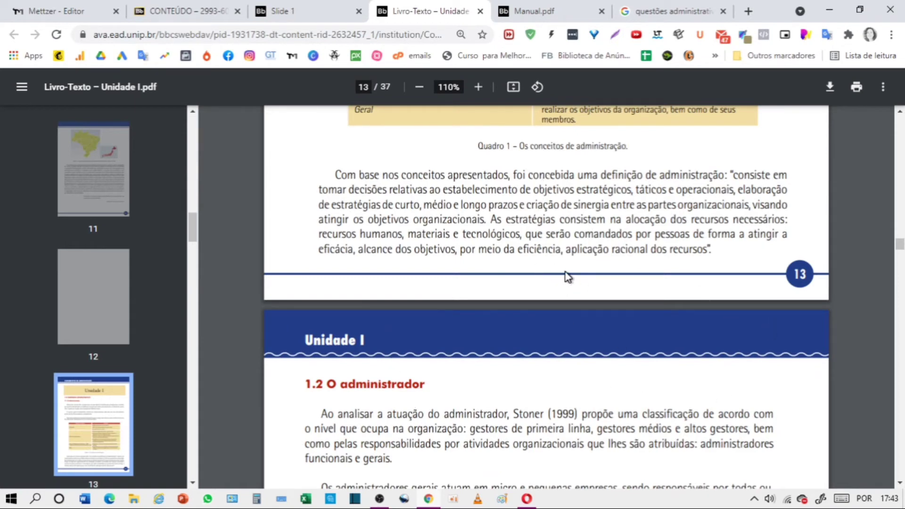
left_click(56, 11)
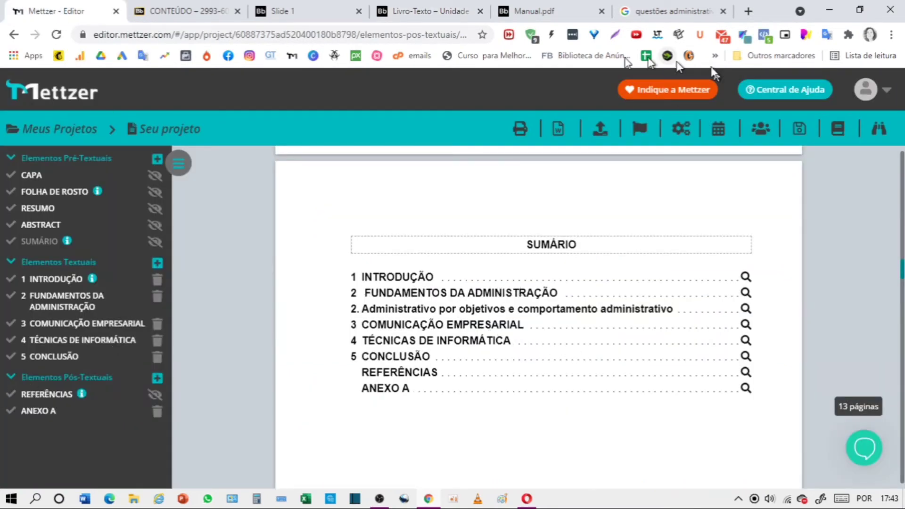
left_click(553, 11)
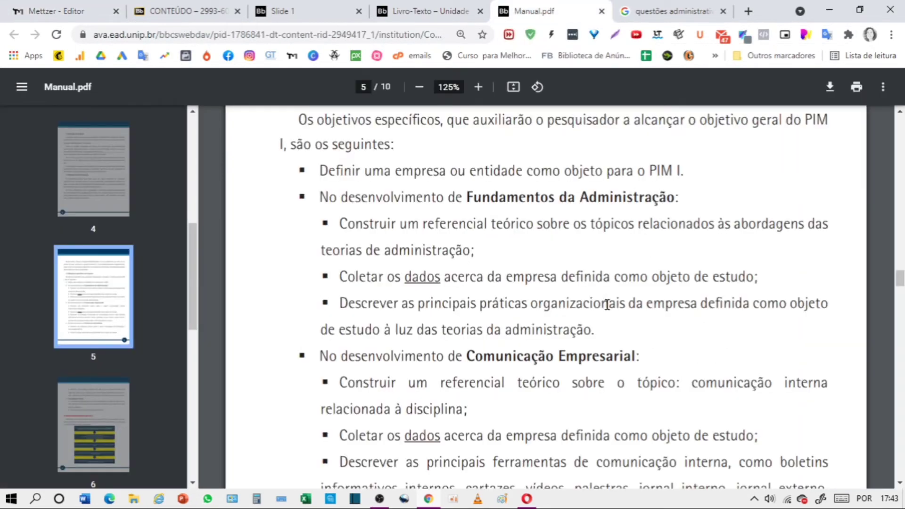
scroll(607, 304, "down", 1)
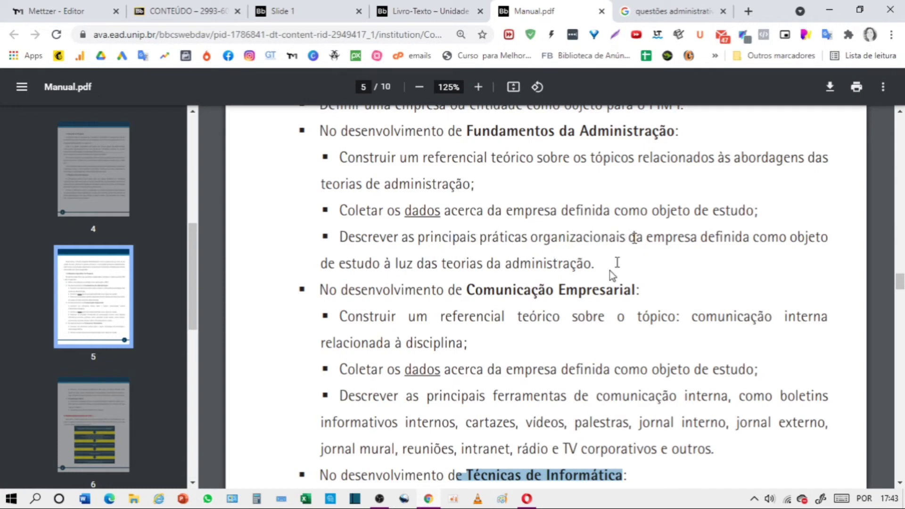
left_click_drag(404, 240, 629, 238)
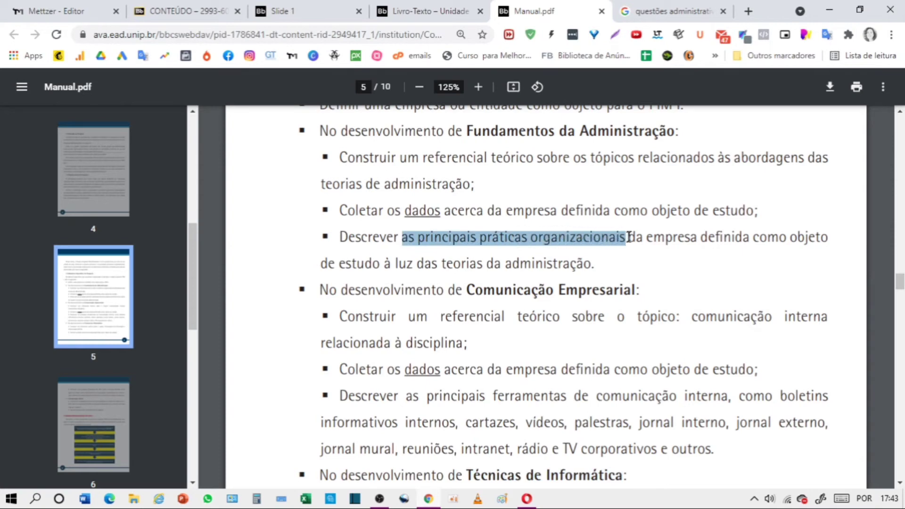
right_click(596, 246)
left_click(609, 250)
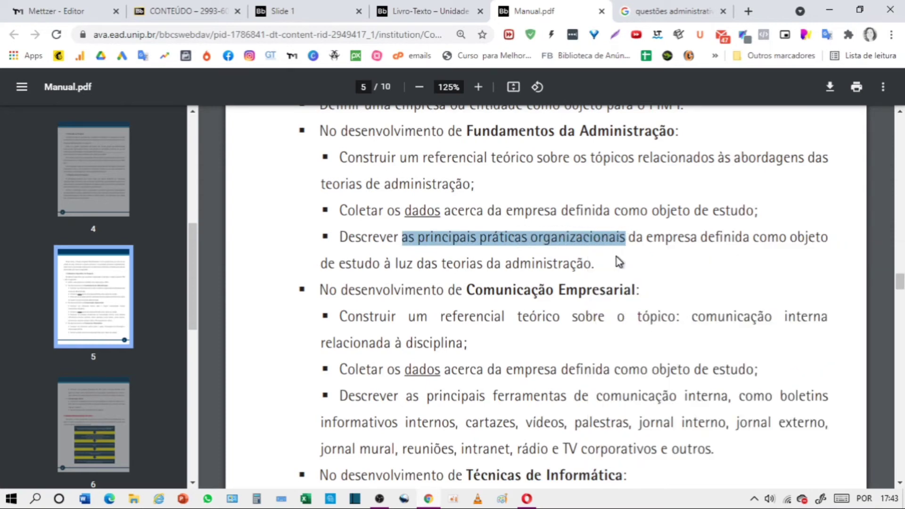
Paste the copied phrase on a new line under title 2.1 in the Mettzer project and capitalise its first letter.
left_click(61, 17)
scroll(659, 442, "down", 10)
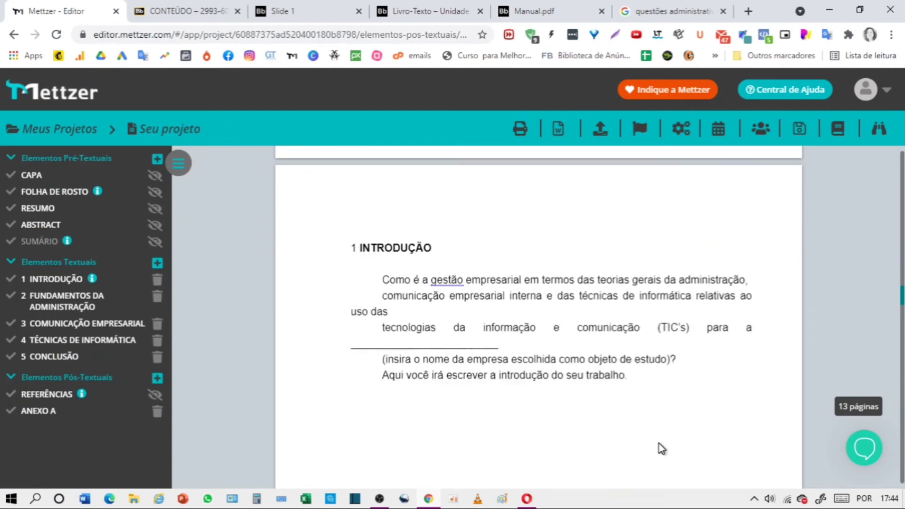
scroll(659, 445, "down", 10)
left_click(690, 186)
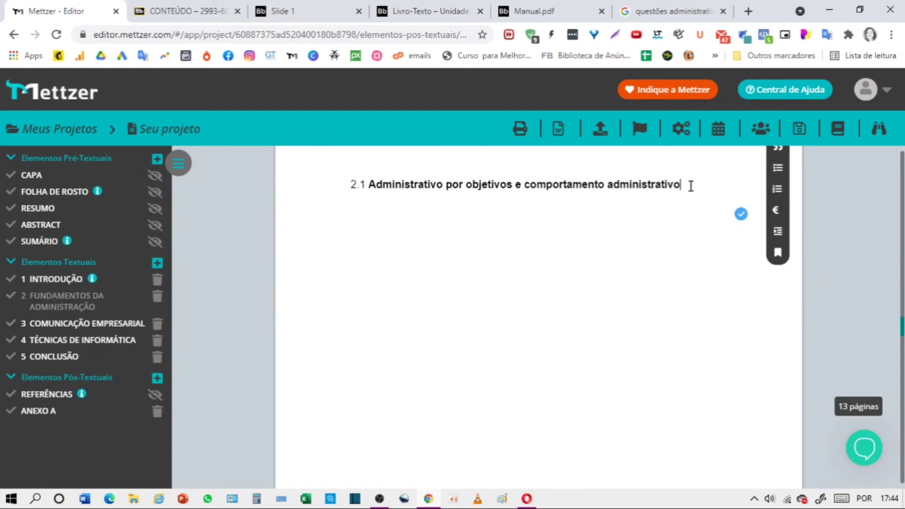
key("Return")
right_click(387, 216)
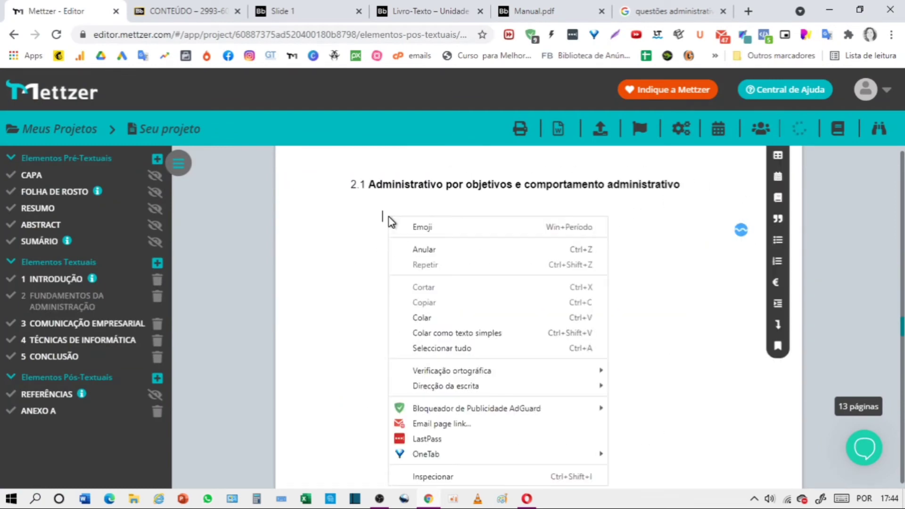
left_click(422, 317)
left_click_drag(383, 216, 568, 217)
left_click(568, 217)
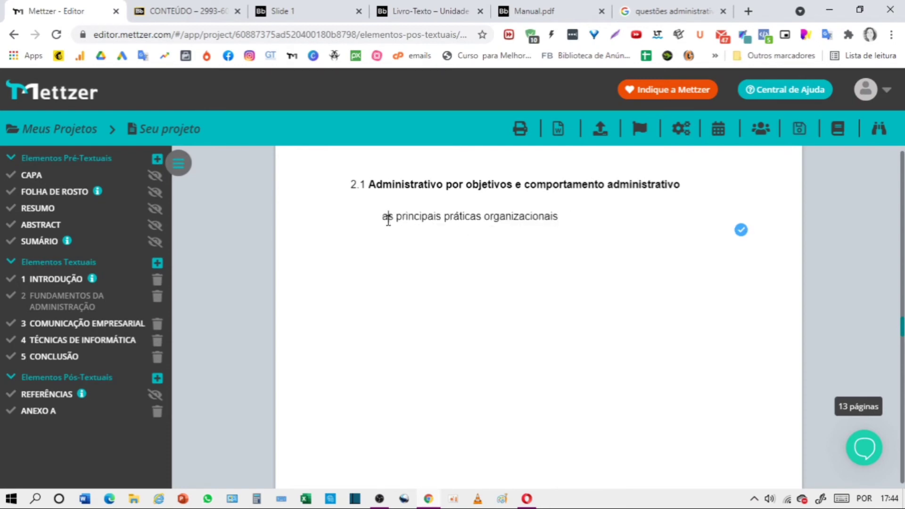
key("BackSpace")
type("A")
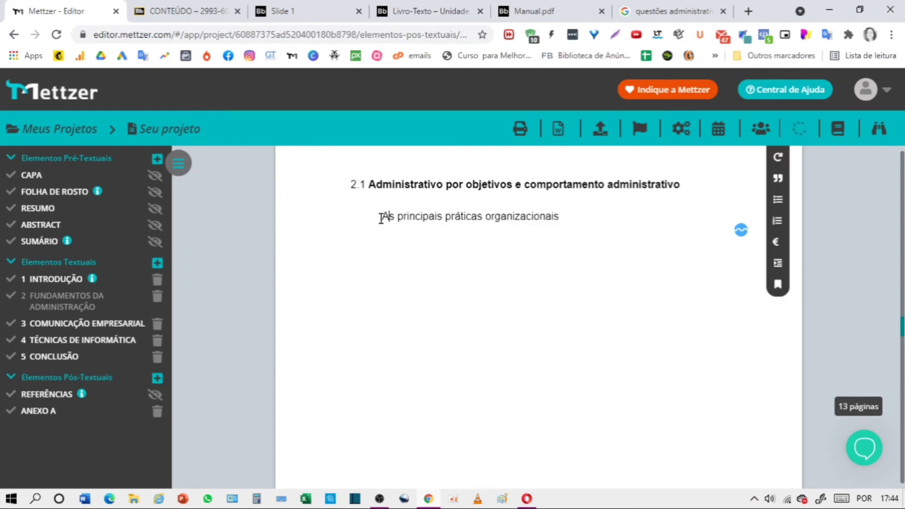
Format "As principais práticas organizacionais" as a second-level title of section 2 and check its entry in the Sumário.
left_click_drag(384, 217, 563, 216)
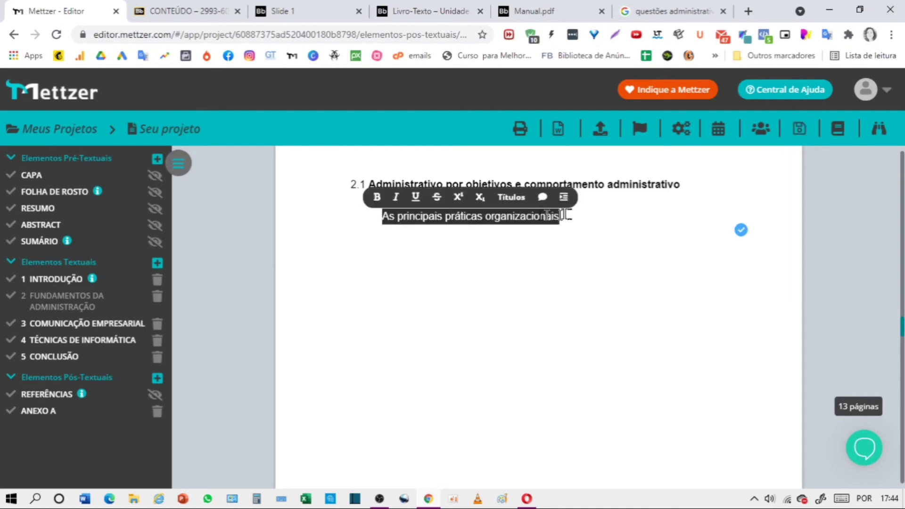
left_click(512, 198)
left_click(521, 246)
scroll(585, 283, "down", 1)
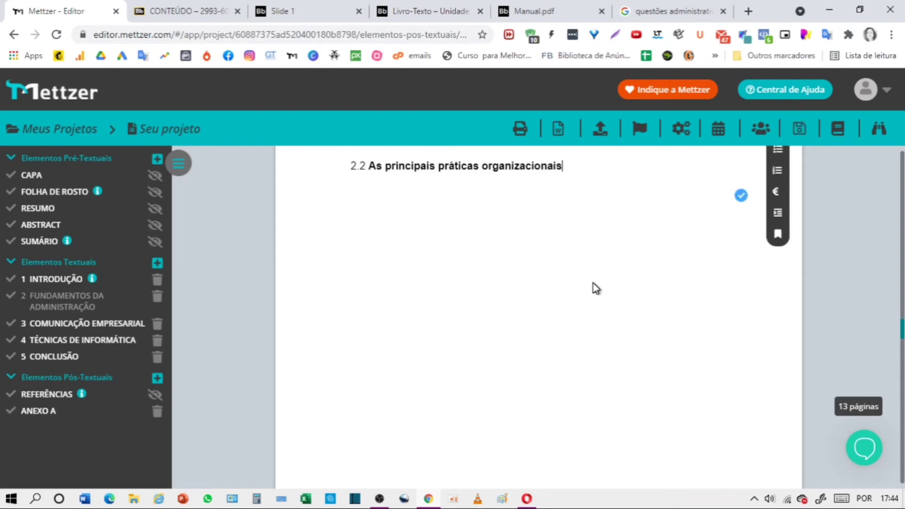
scroll(596, 288, "up", 1)
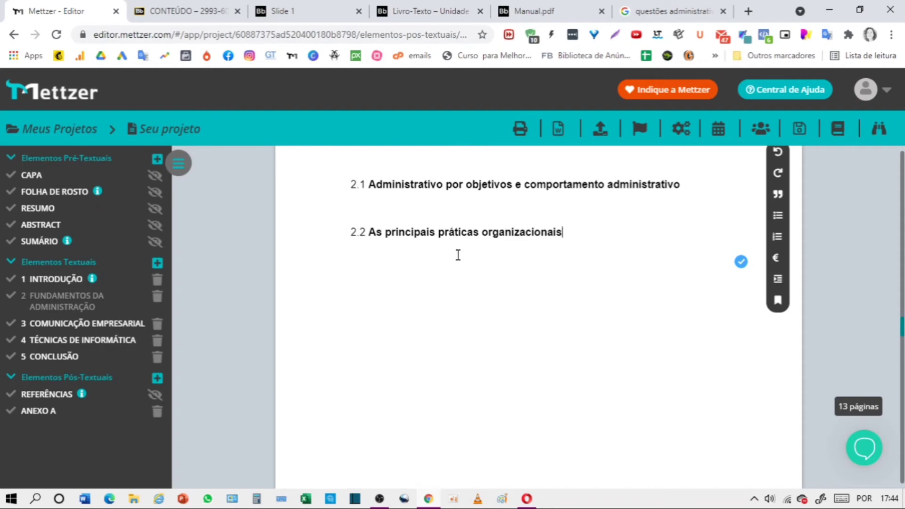
scroll(505, 330, "up", 12)
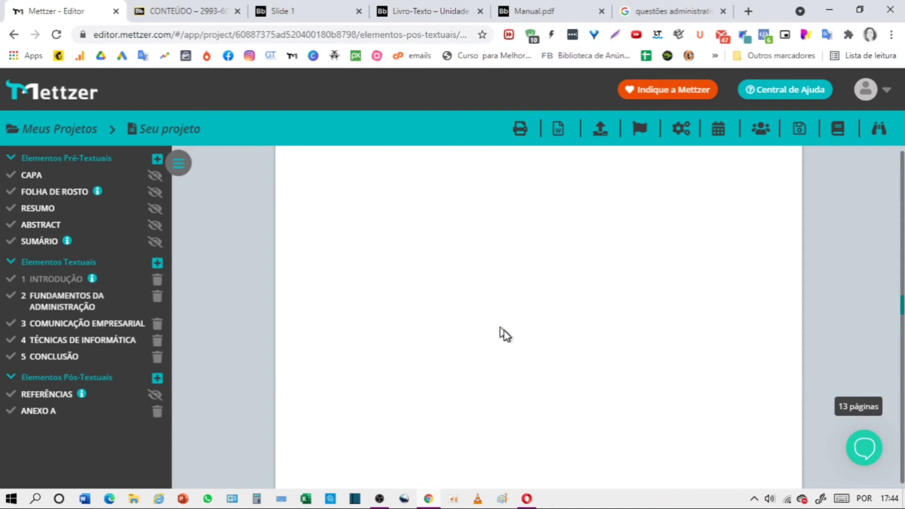
scroll(505, 331, "up", 6)
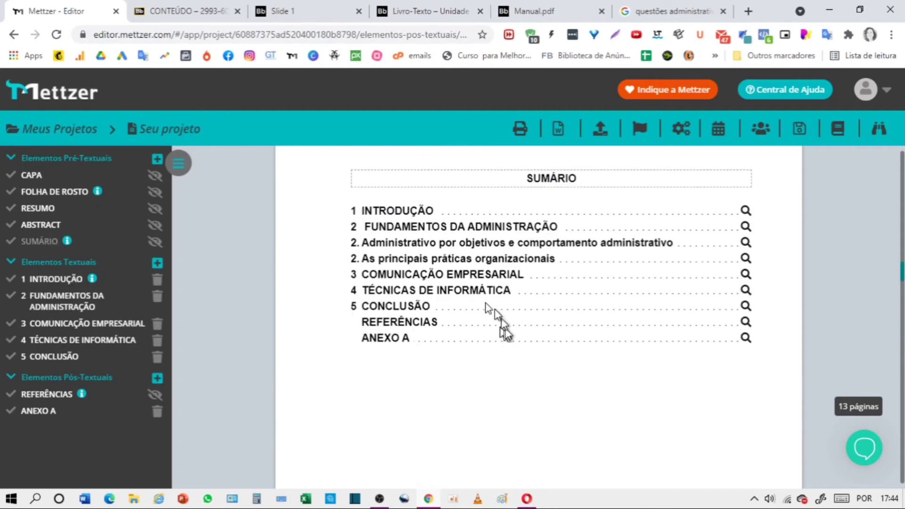
Search Google in a new tab for "fundamentos da administração dentro renova energia", reusing the section 2 title, and look through the results.
left_click_drag(365, 227, 555, 225)
right_click(546, 227)
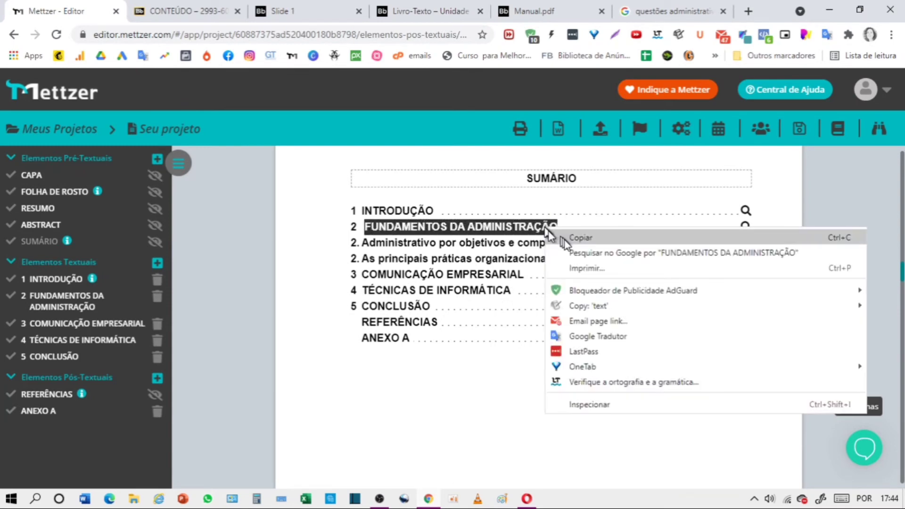
left_click(571, 239)
left_click(748, 11)
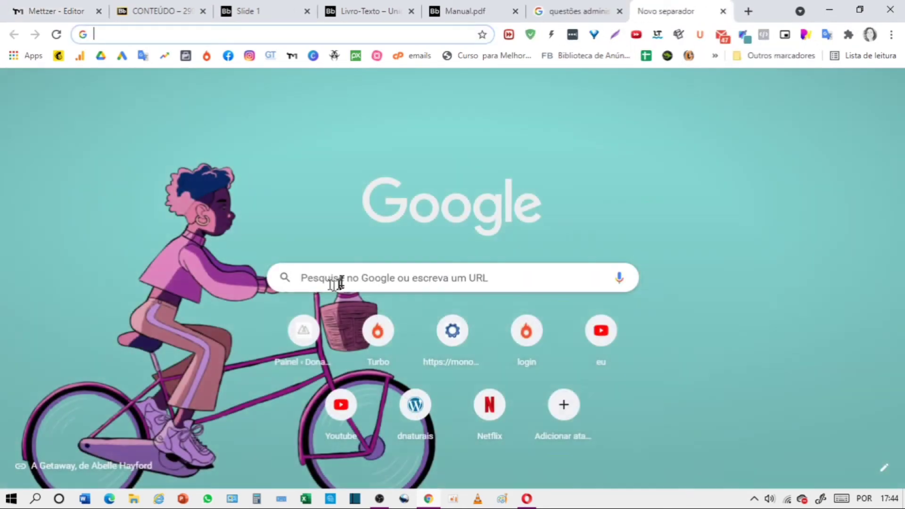
right_click(340, 280)
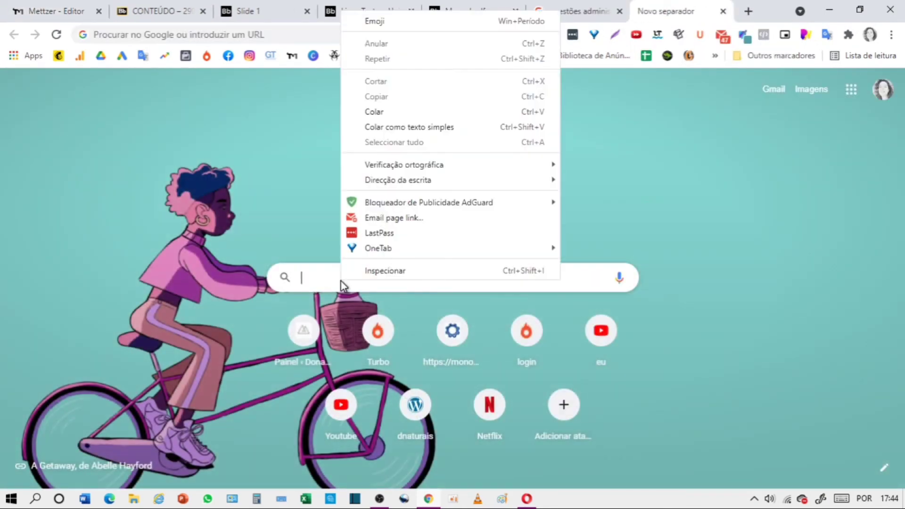
left_click(393, 108)
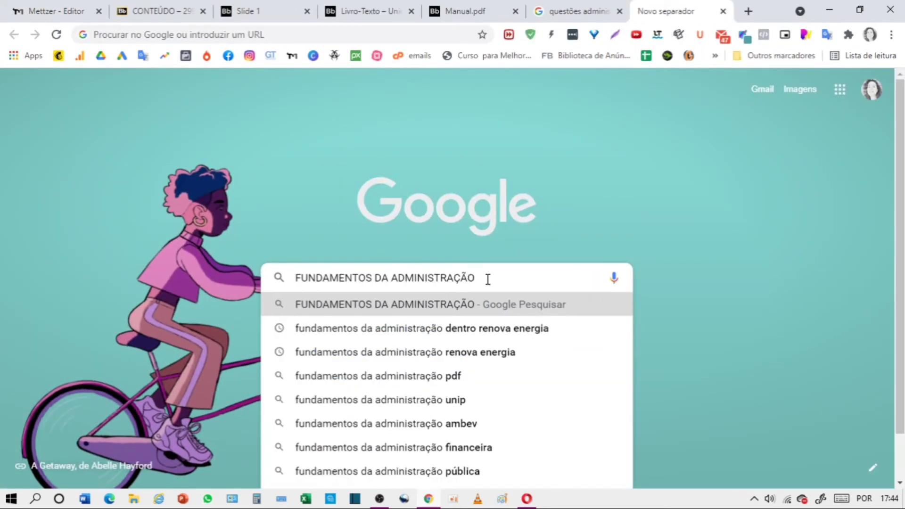
left_click(506, 333)
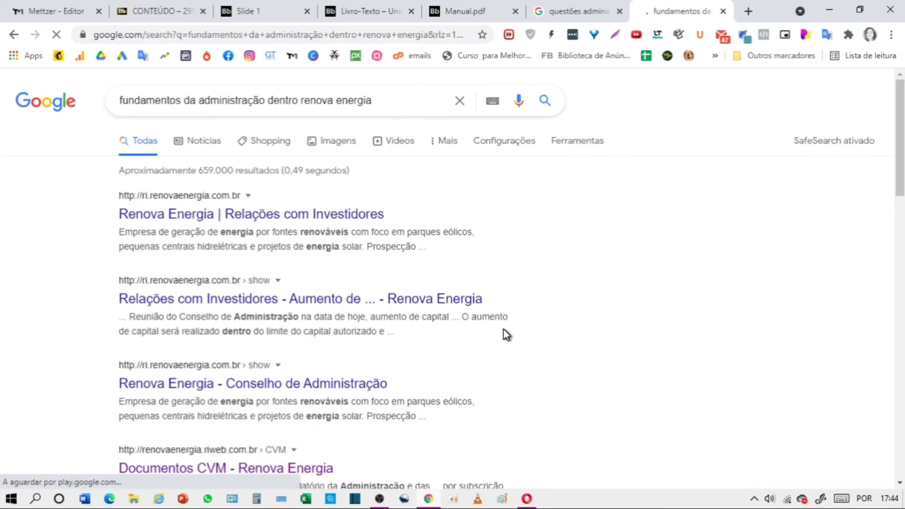
scroll(190, 296, "down", 4)
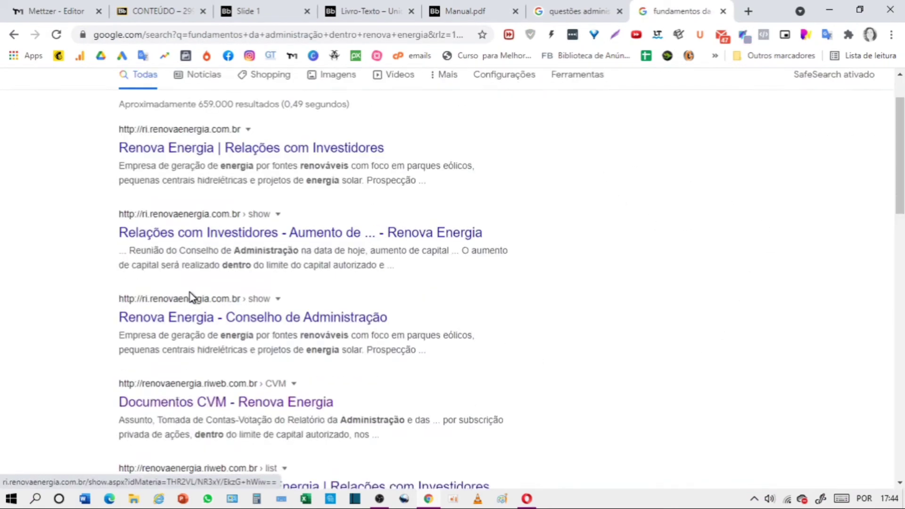
scroll(190, 297, "down", 3)
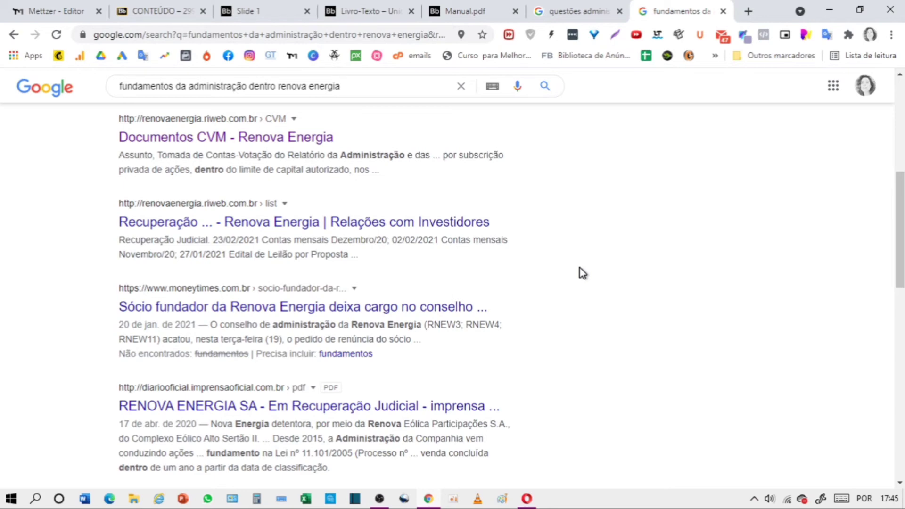
Reread in Manual.pdf the Questão de Pesquisa, Objetivo Geral and Objetivos Específicos sections for what the company study must cover.
left_click(467, 12)
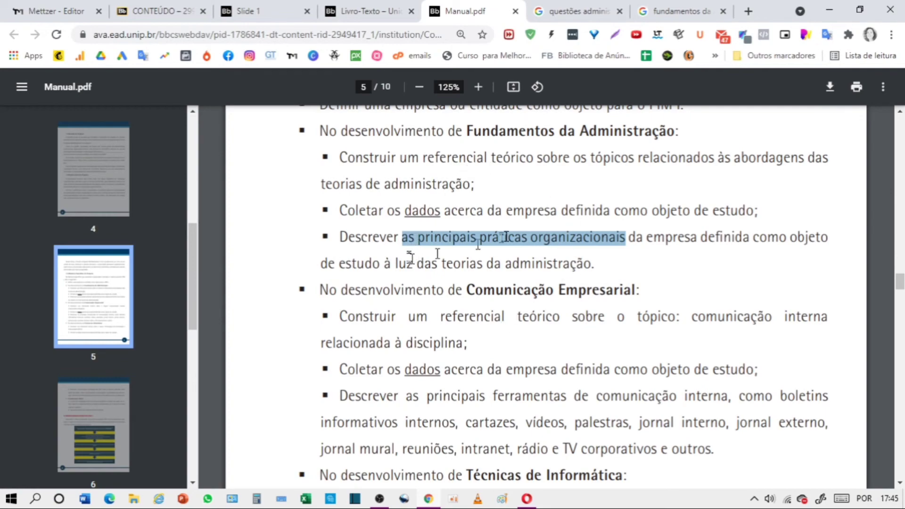
scroll(559, 284, "up", 15)
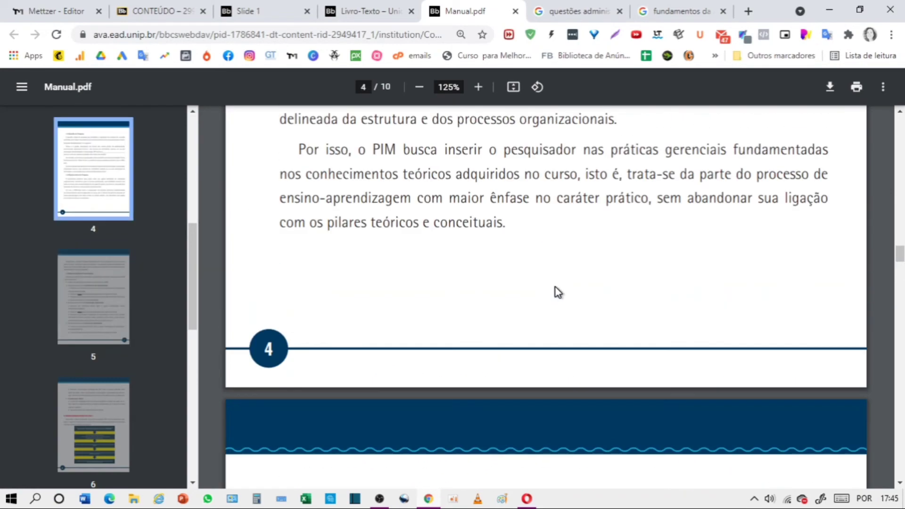
scroll(572, 277, "up", 2)
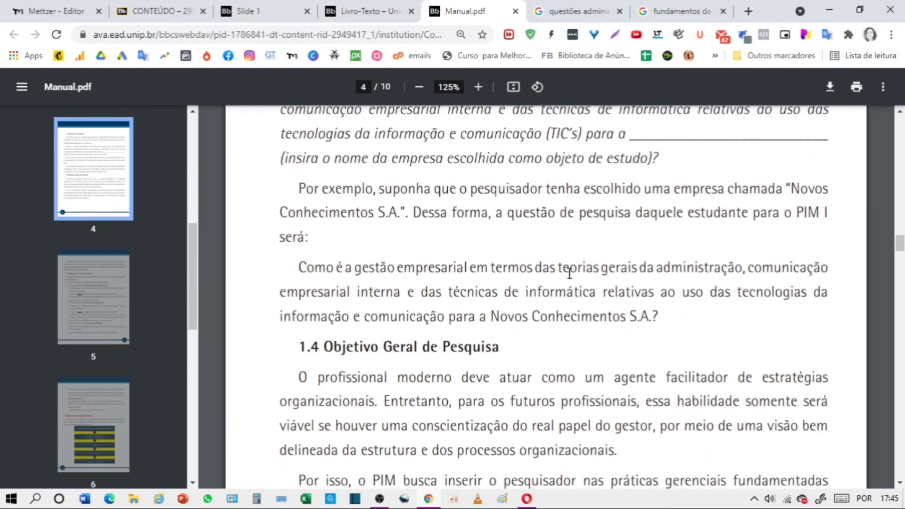
scroll(570, 273, "up", 3)
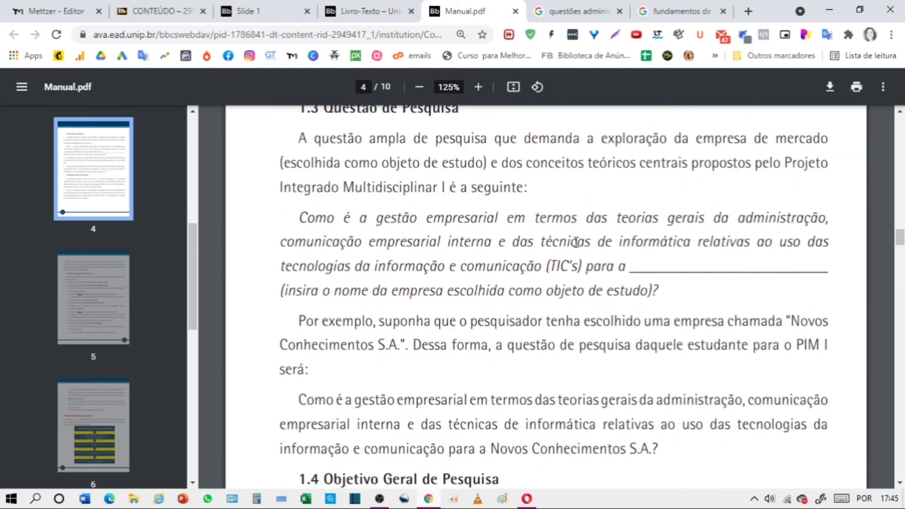
scroll(540, 386, "down", 15)
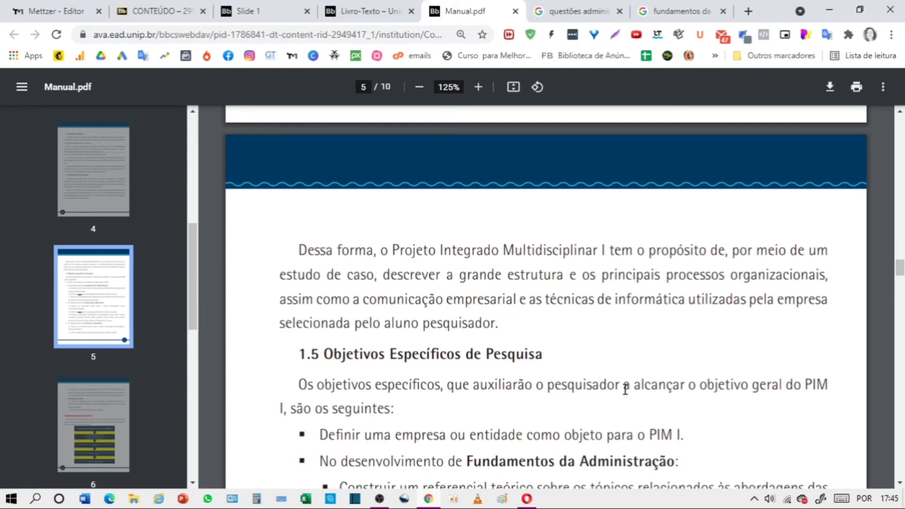
scroll(625, 389, "up", 9)
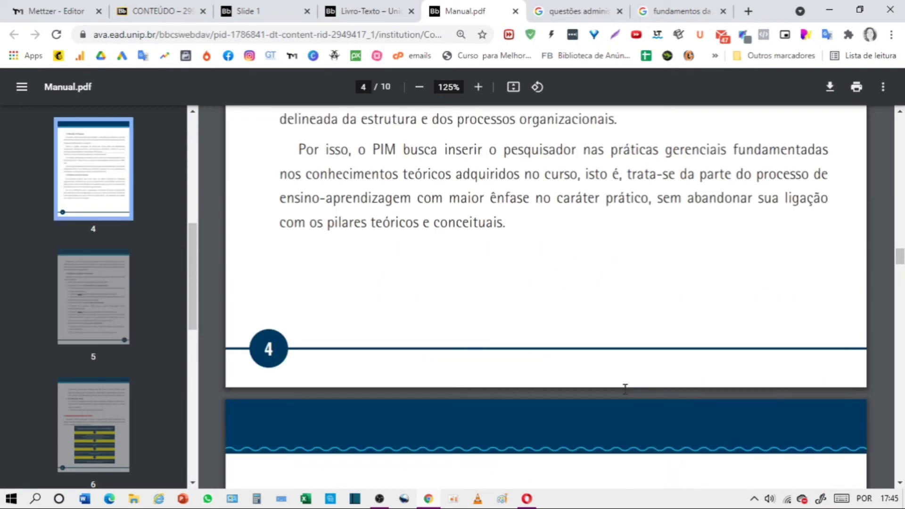
scroll(625, 389, "up", 4)
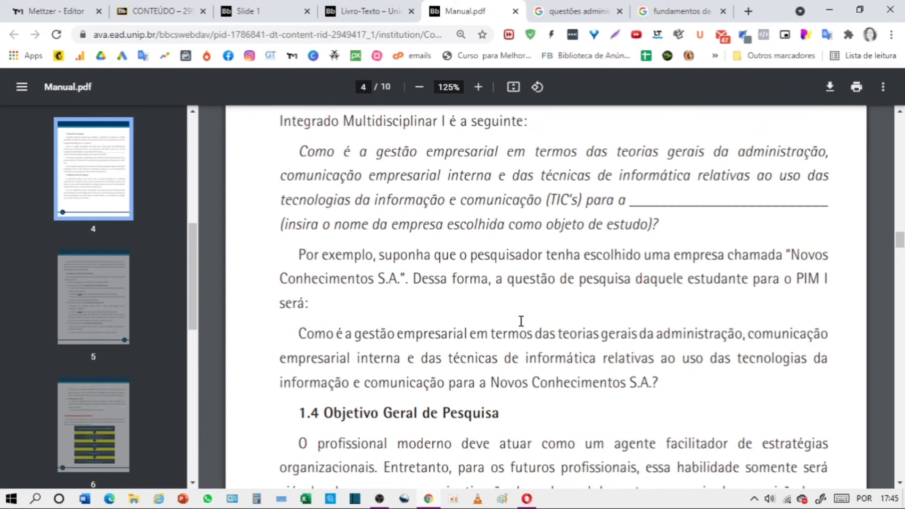
Look further through the Google results on Renova Energia for sources about the company's administration.
left_click(672, 14)
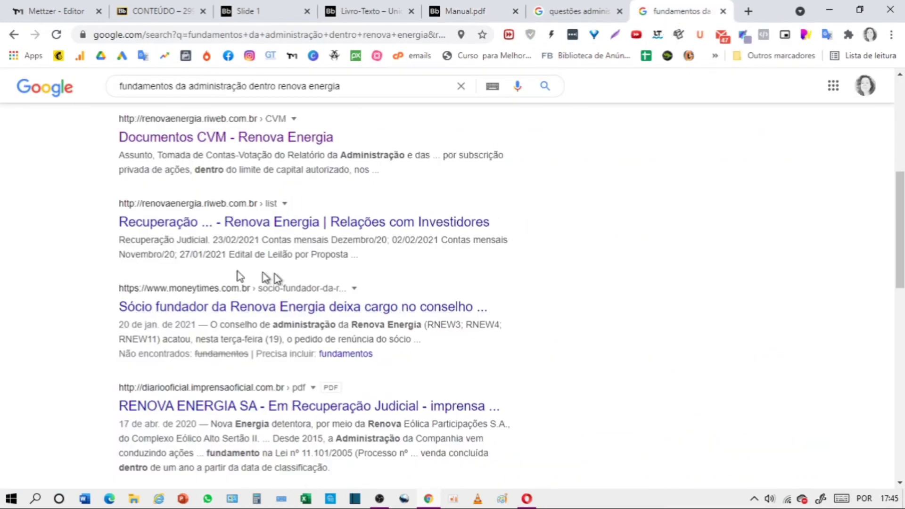
scroll(287, 369, "down", 10)
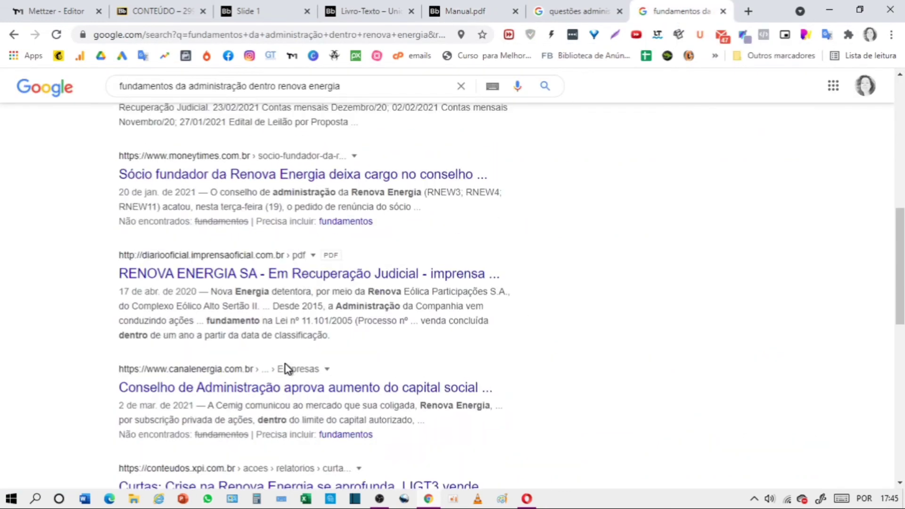
scroll(329, 231, "up", 12)
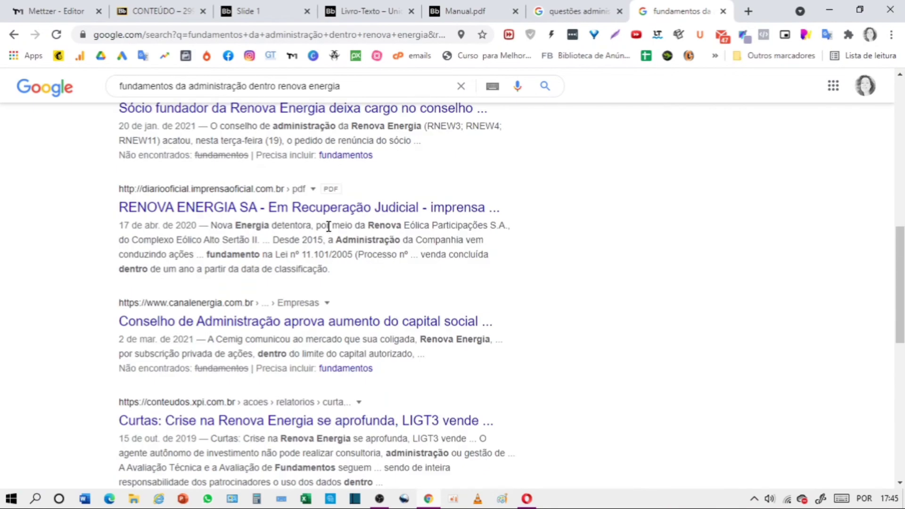
Go back to Livro-Texto – Unidade I.pdf and read its table of contents for administration theory topics, from Unidade II to Unidade IV.
left_click(150, 13)
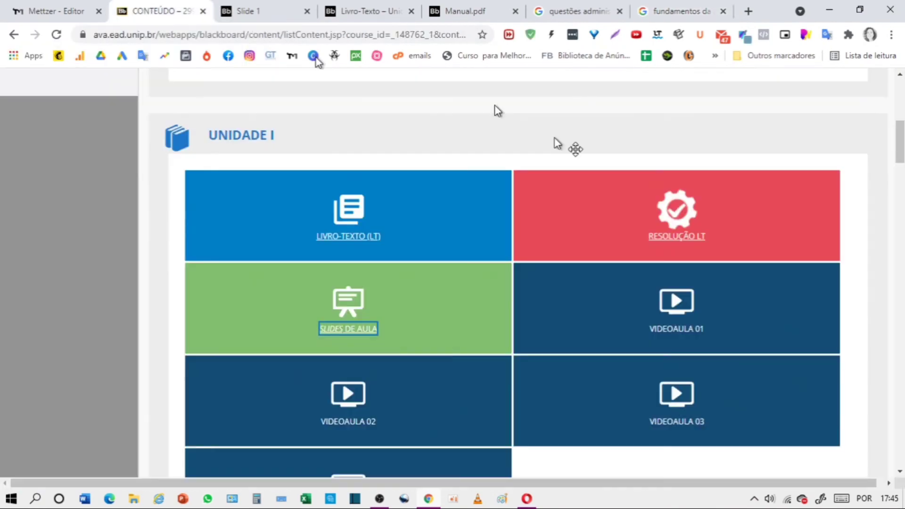
left_click(250, 11)
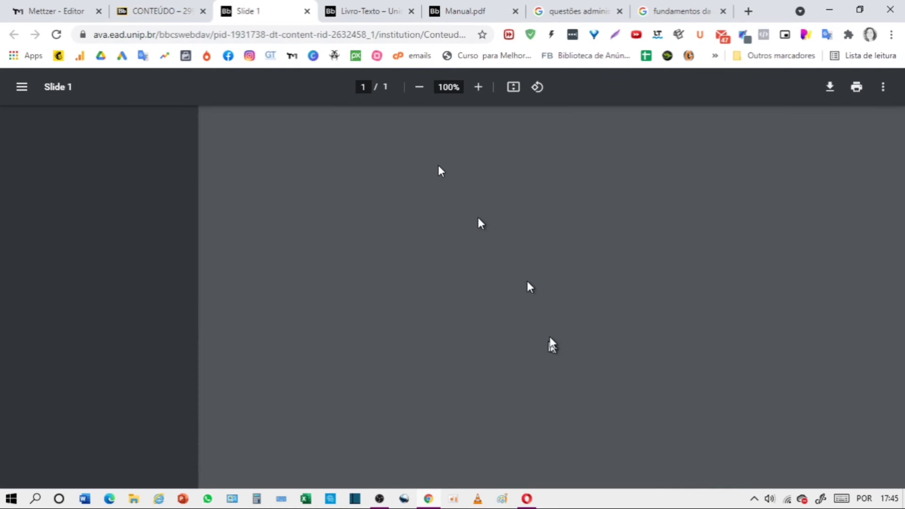
left_click(363, 12)
scroll(569, 347, "up", 20)
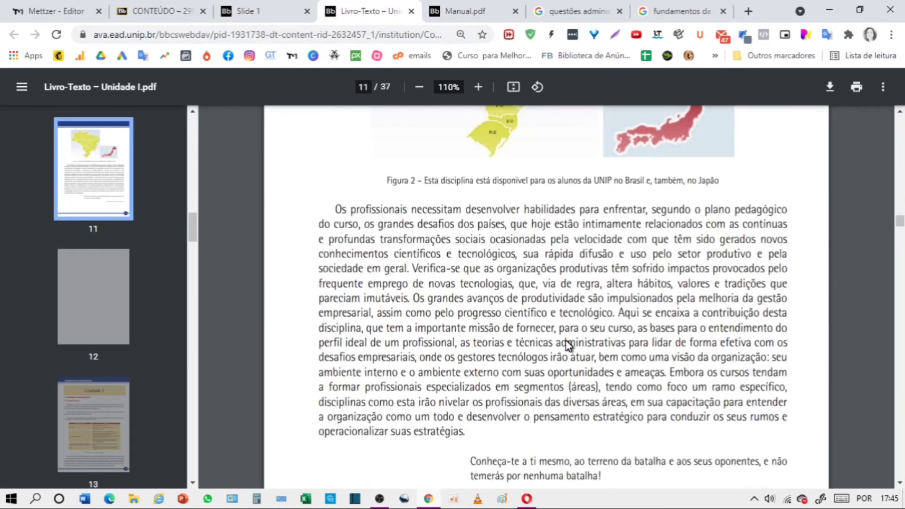
scroll(566, 341, "up", 20)
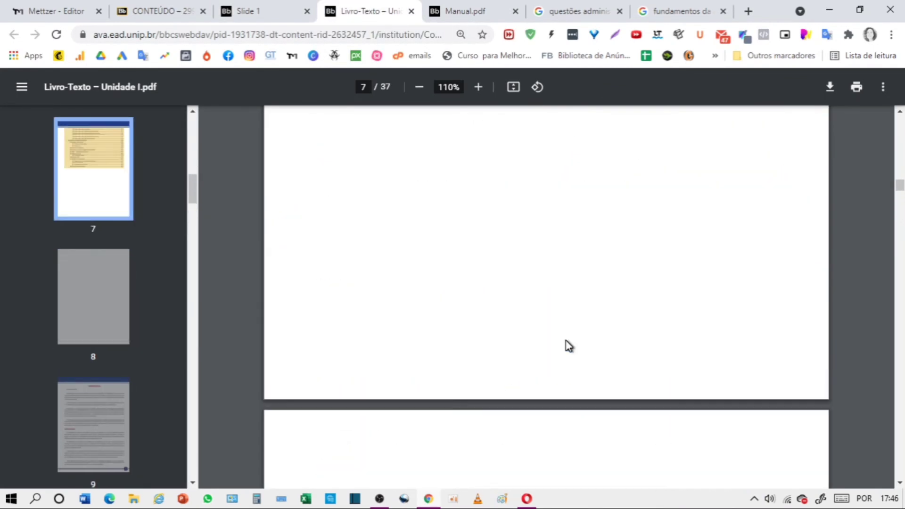
scroll(569, 339, "up", 15)
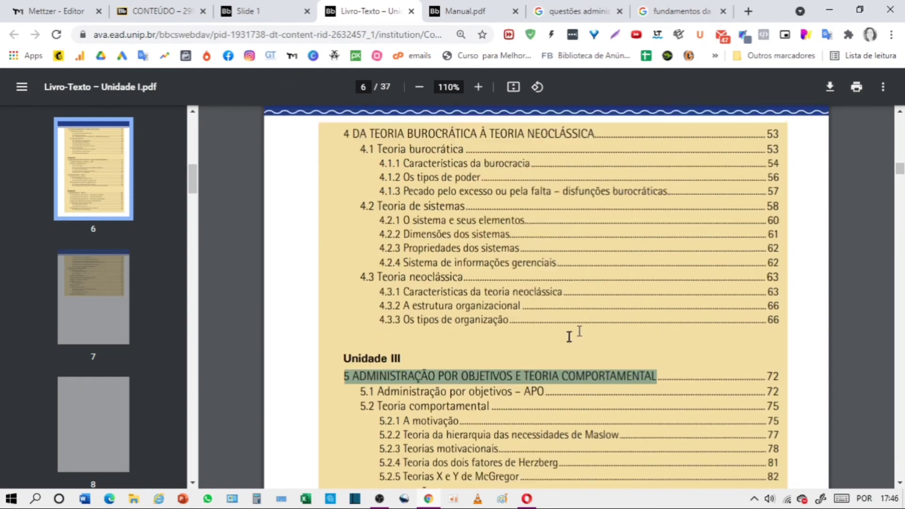
scroll(568, 344, "down", 5)
scroll(568, 338, "down", 8)
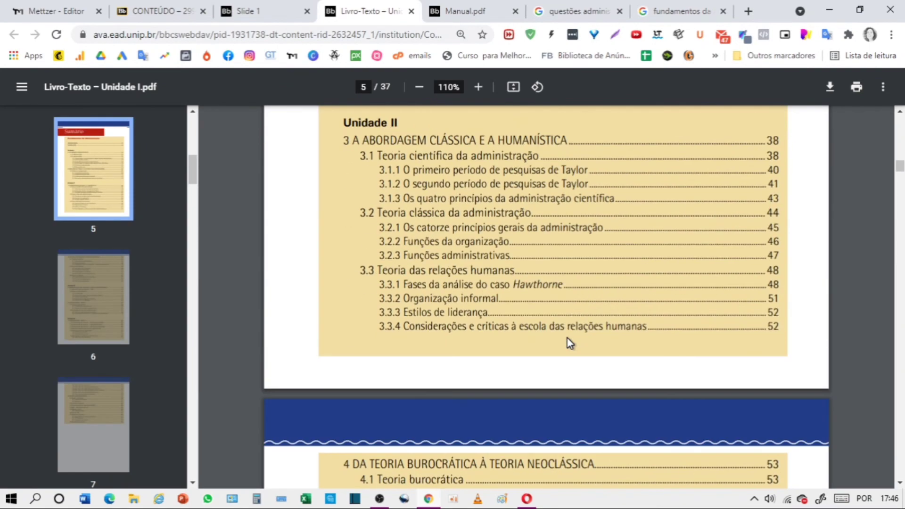
scroll(507, 280, "down", 6)
scroll(507, 280, "down", 4)
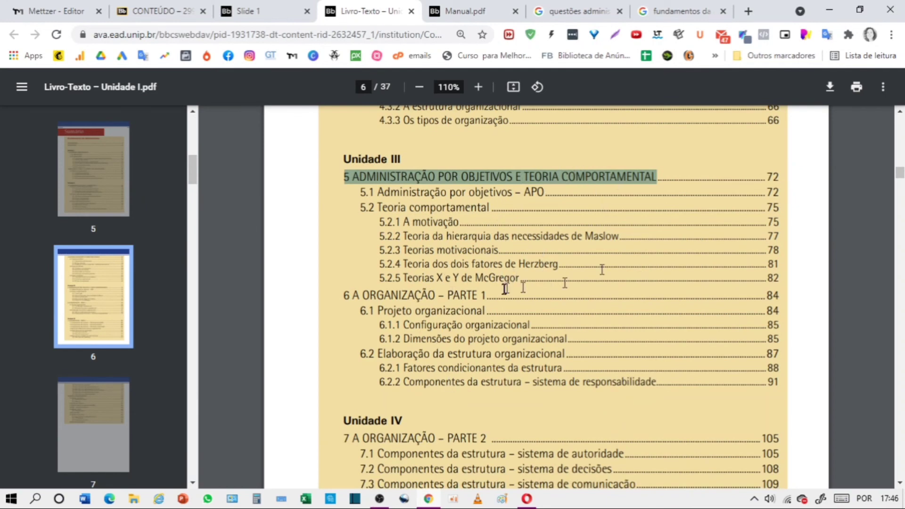
Compare the first Renova Energia search results with the textbook's chapter 5 topics and the section 2 entries in the Mettzer Sumário.
left_click(679, 11)
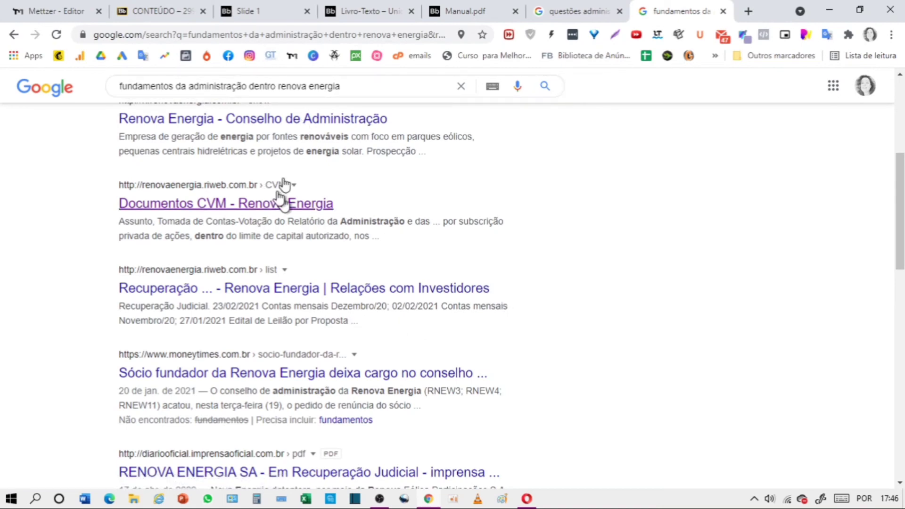
scroll(410, 292, "up", 4)
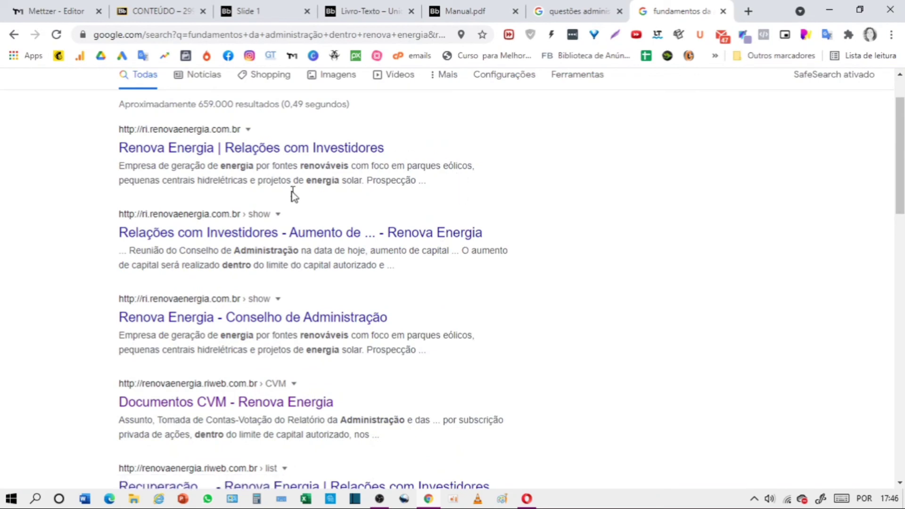
scroll(430, 418, "up", 2)
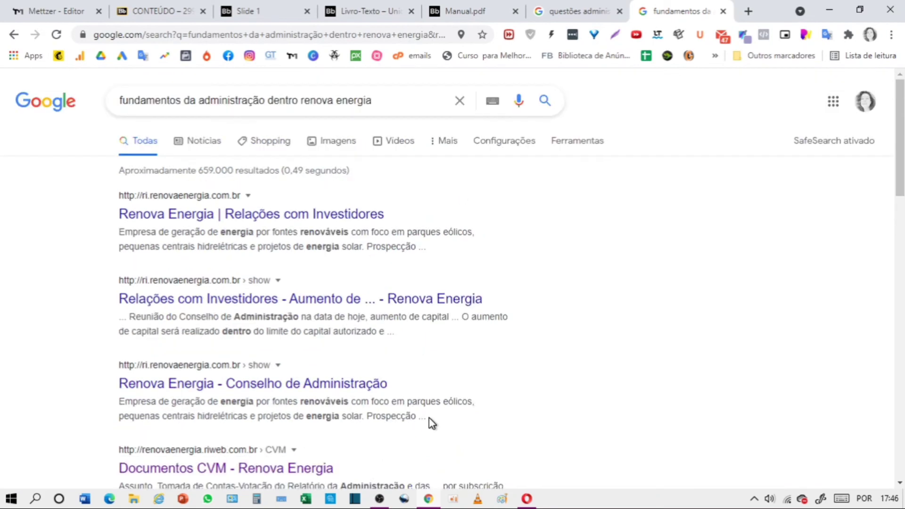
left_click(375, 11)
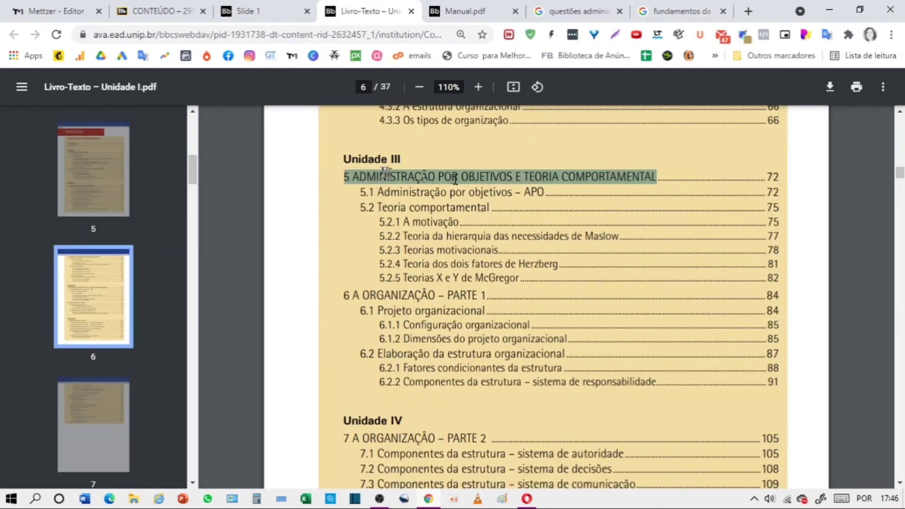
left_click(71, 11)
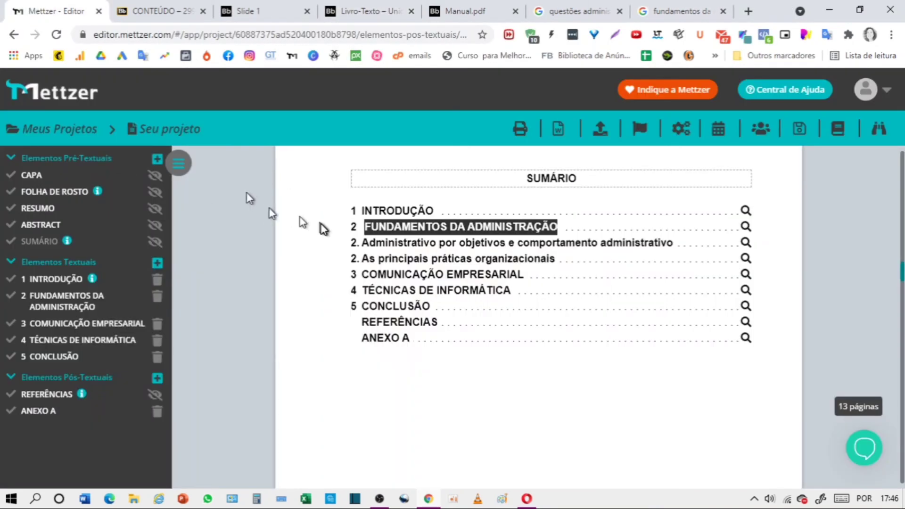
Check the remaining Renova Energia results and related searches on Google, then return to the Mettzer Sumário and deselect the section 2 title.
left_click(368, 11)
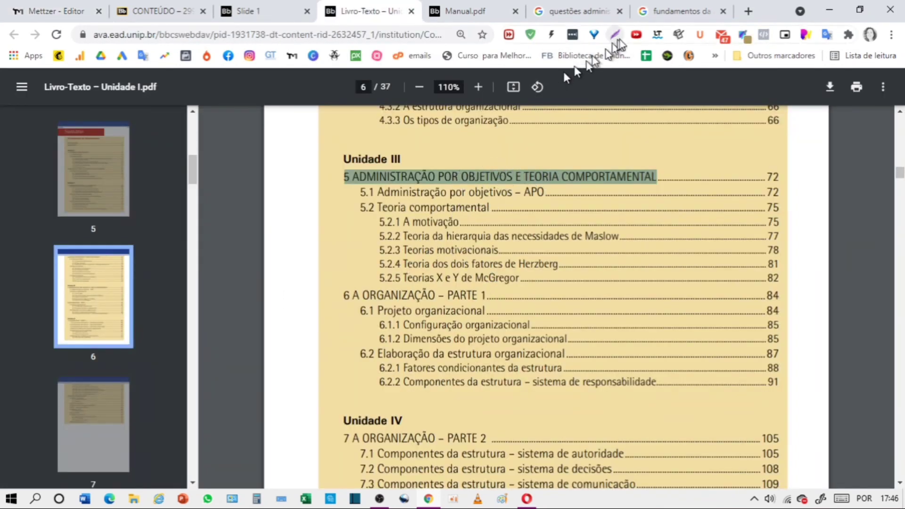
left_click(679, 12)
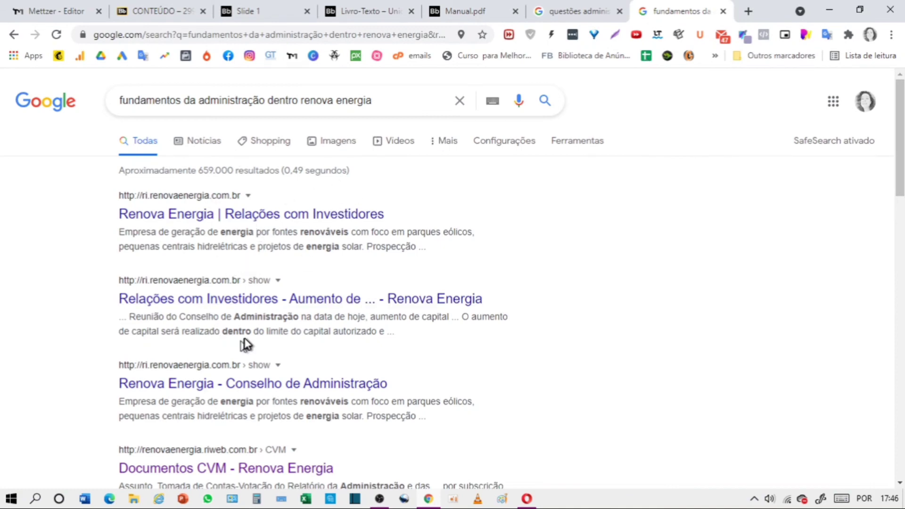
scroll(244, 345, "down", 15)
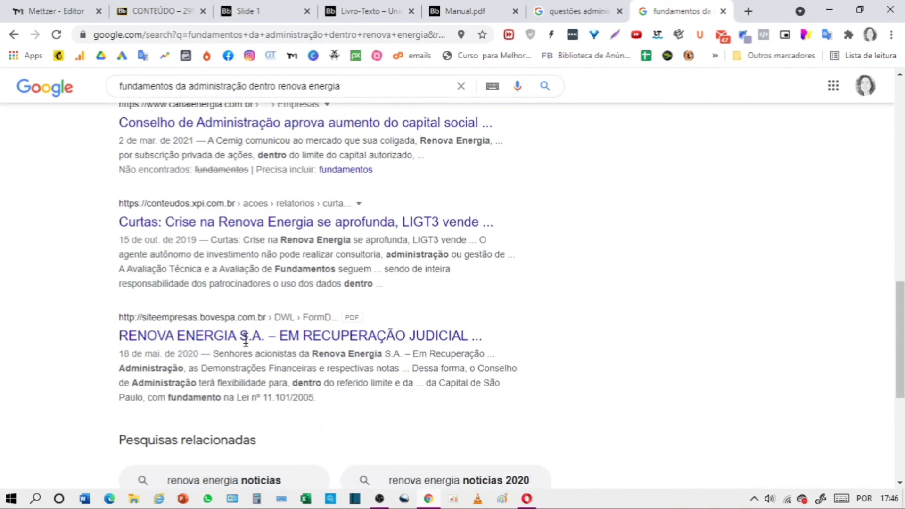
scroll(245, 337, "up", 1)
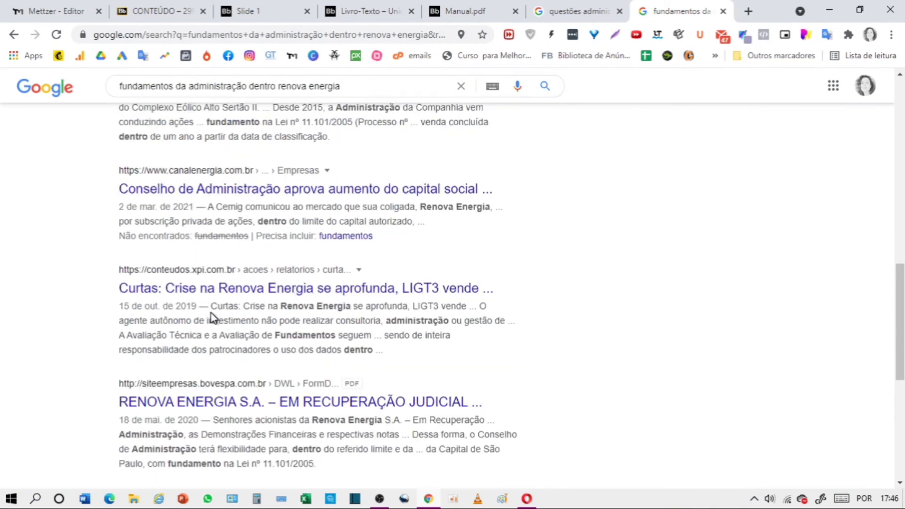
scroll(211, 314, "down", 5)
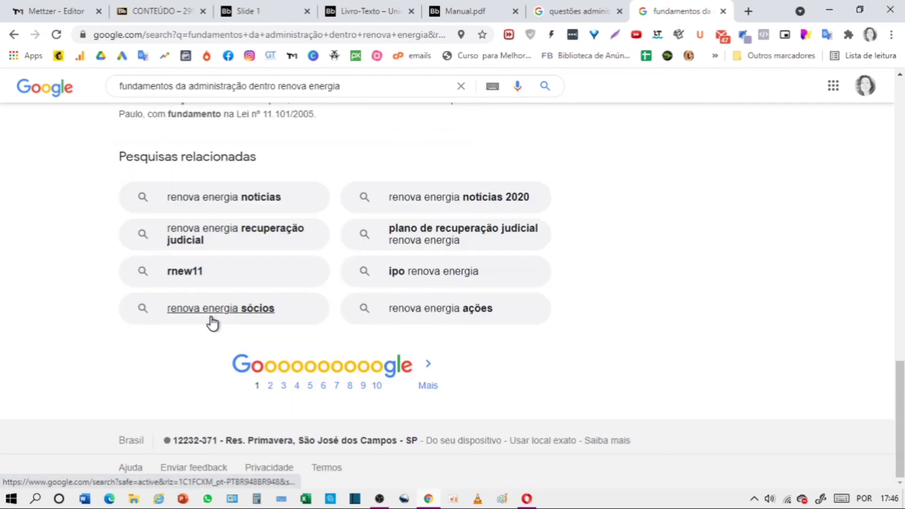
left_click(43, 11)
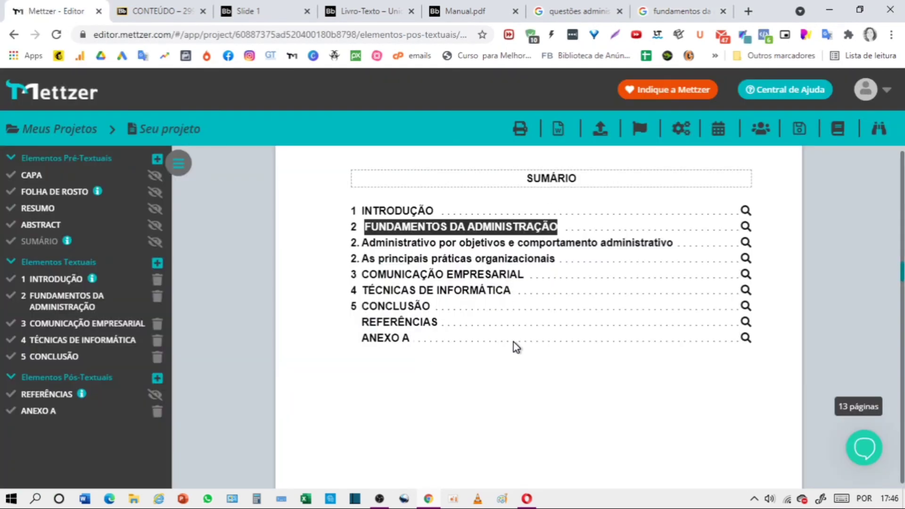
left_click(517, 228)
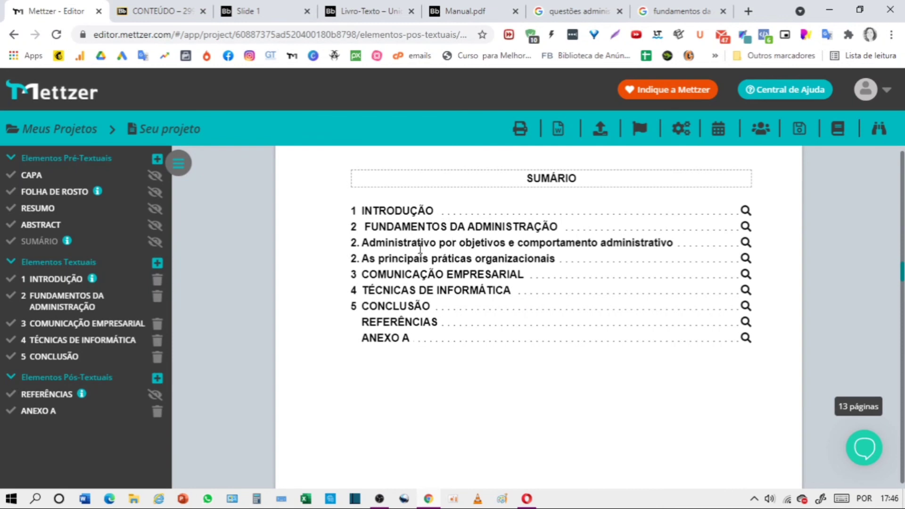